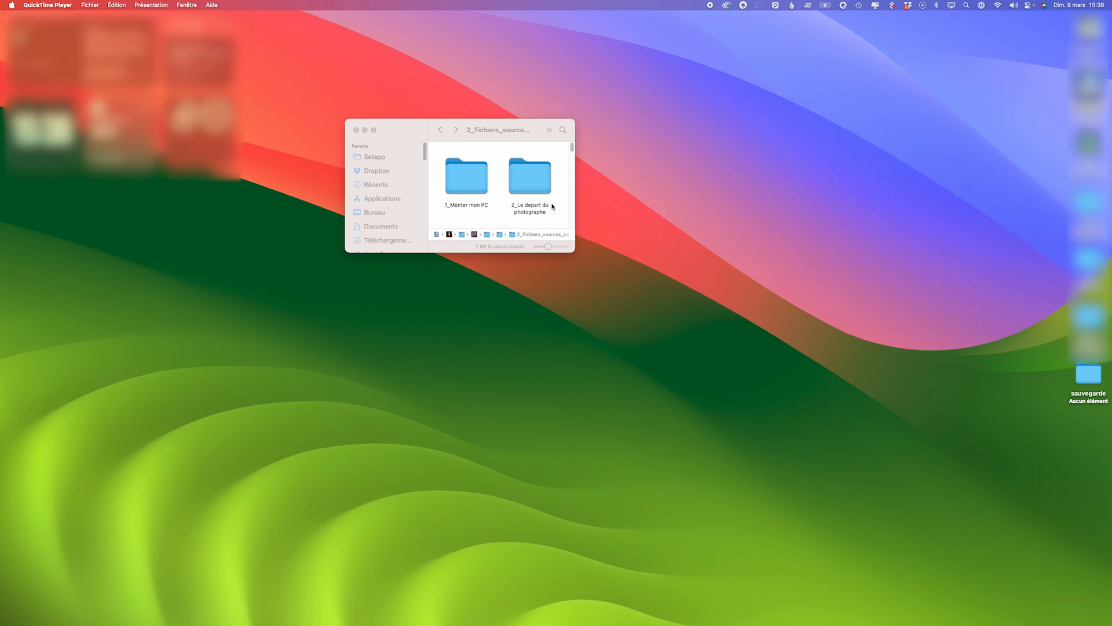
- Check the information of the folder "2_Le depart du photographe", including its size, and close the information window
click(526, 181)
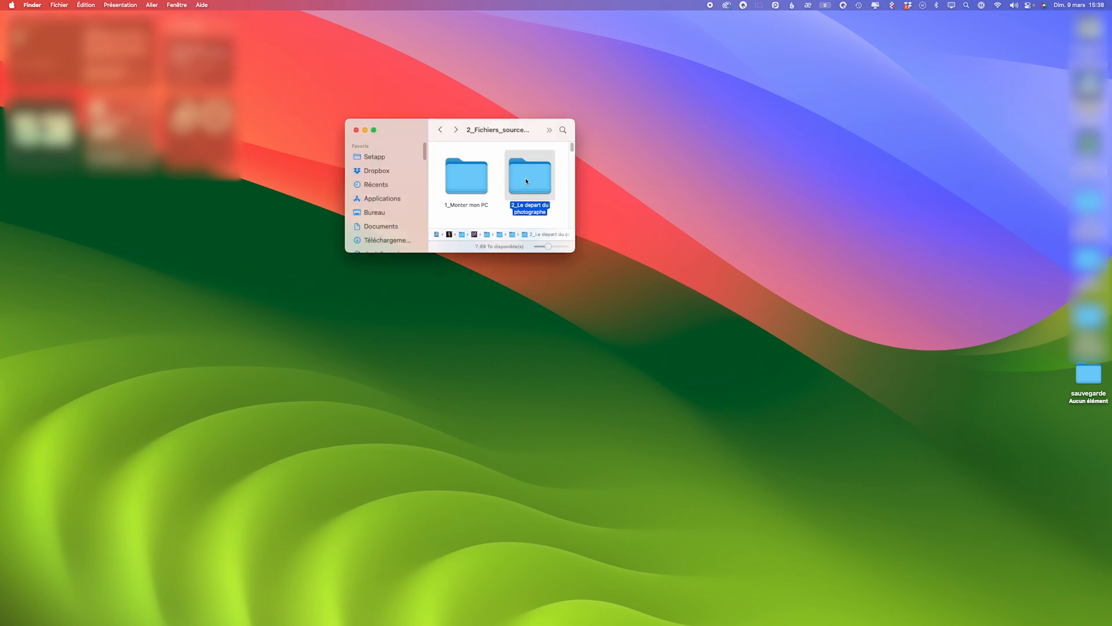
right_click(527, 178)
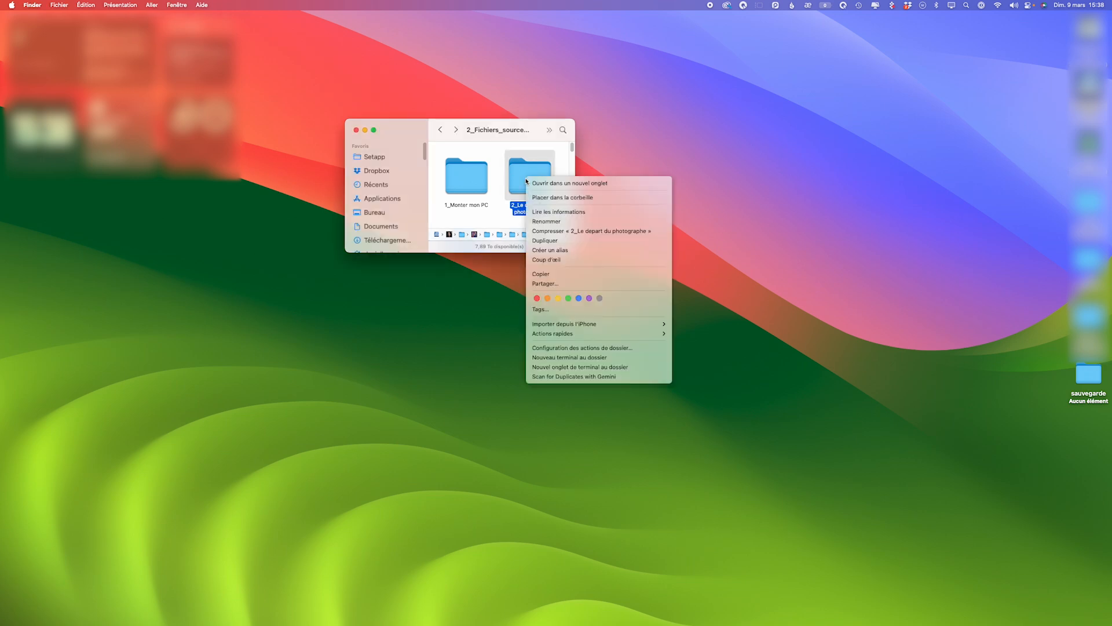
click(552, 212)
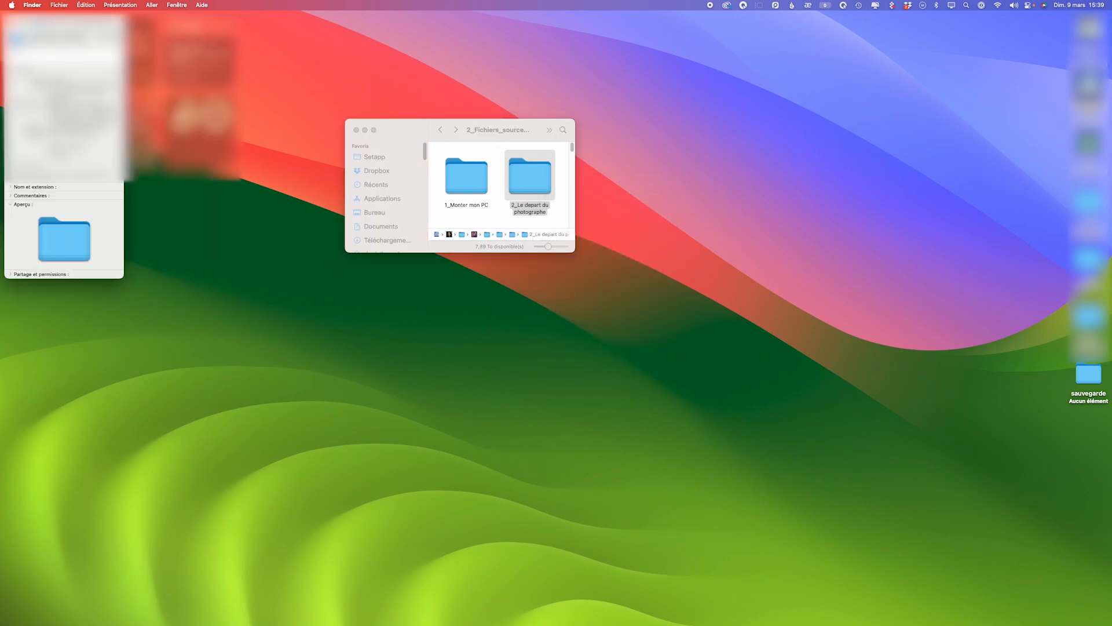
drag(52, 21, 637, 128)
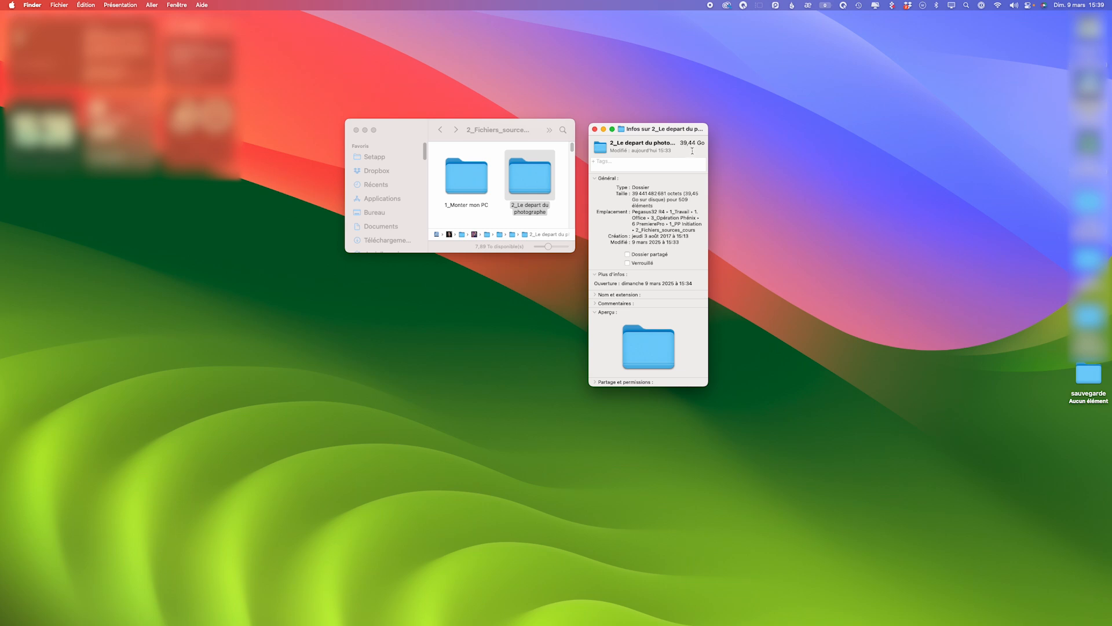
click(594, 129)
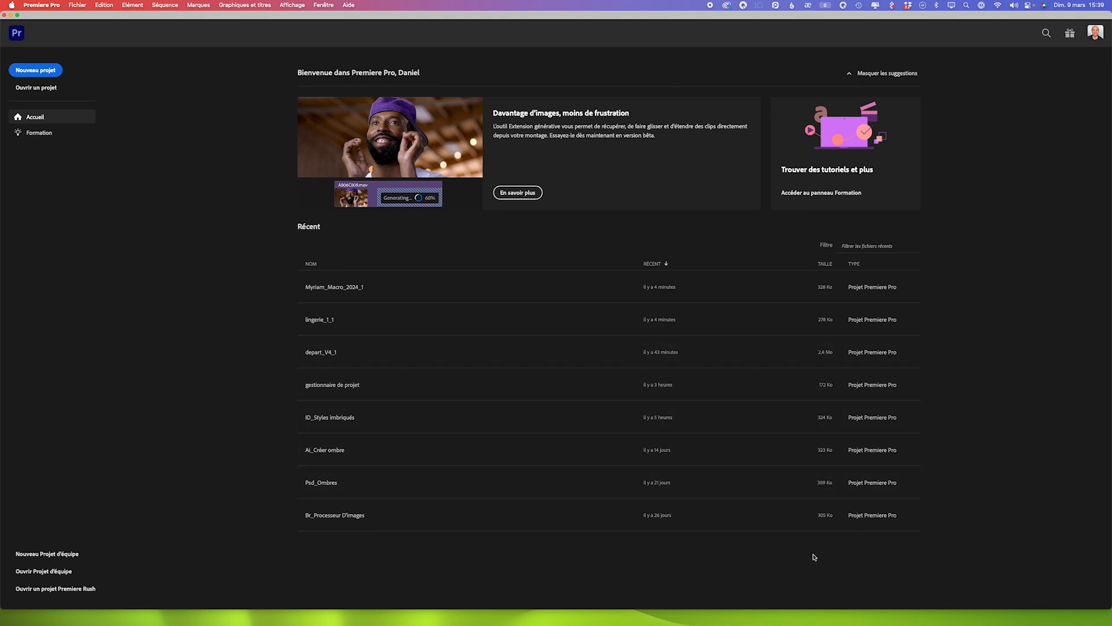
- In Premiere Pro, open the recent project depart_V4_1 without relinking the missing media and switch to the 02_MONTAGE workspace
drag(795, 608, 794, 625)
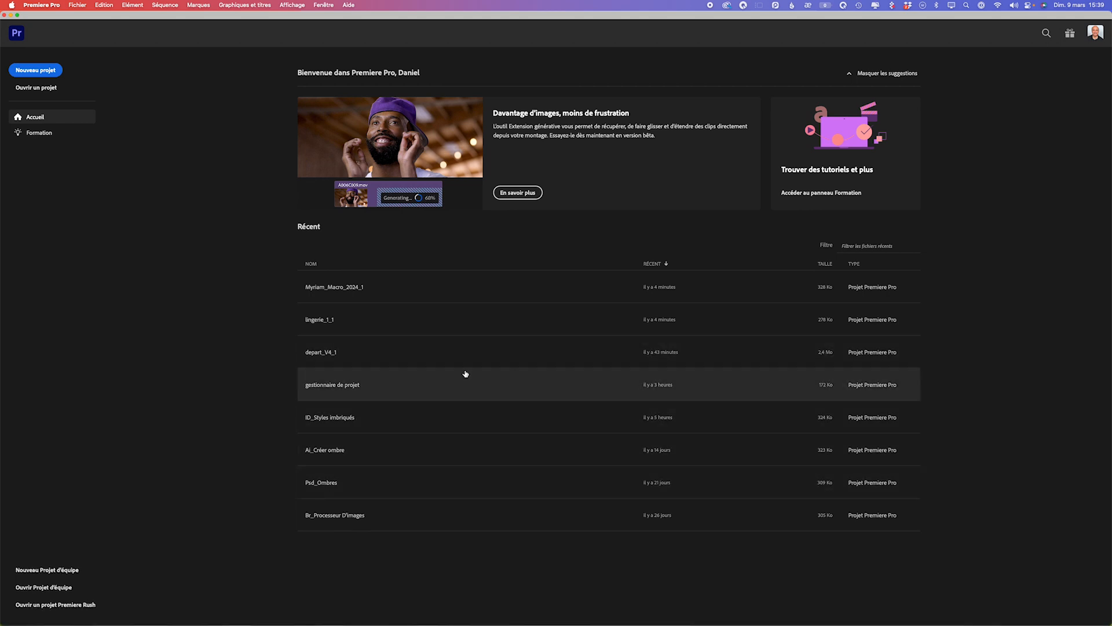
click(341, 353)
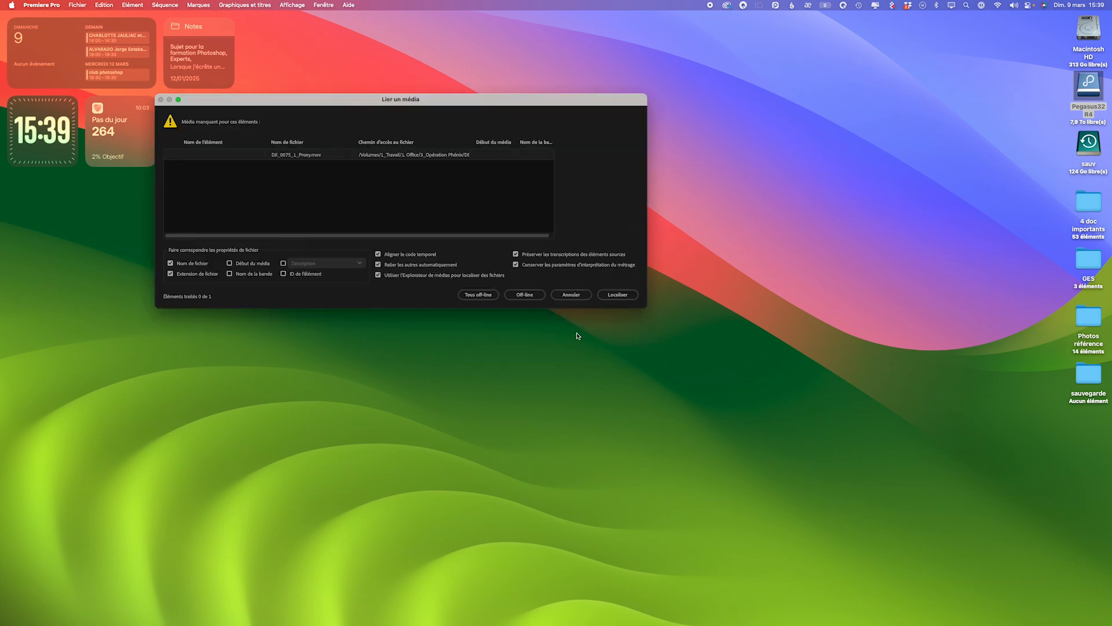
click(571, 296)
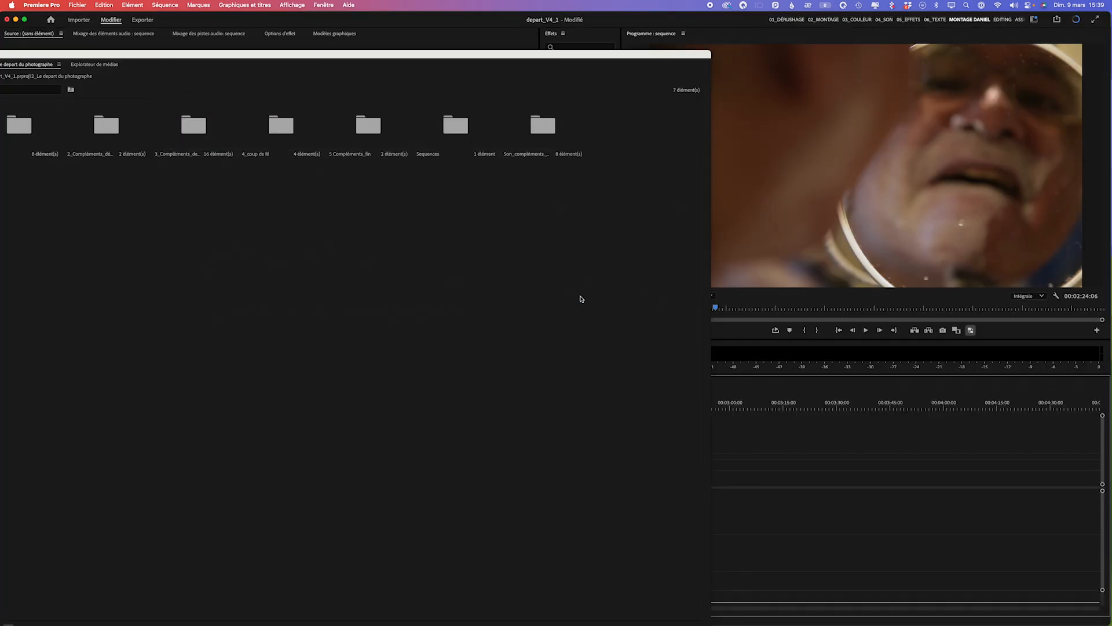
click(822, 20)
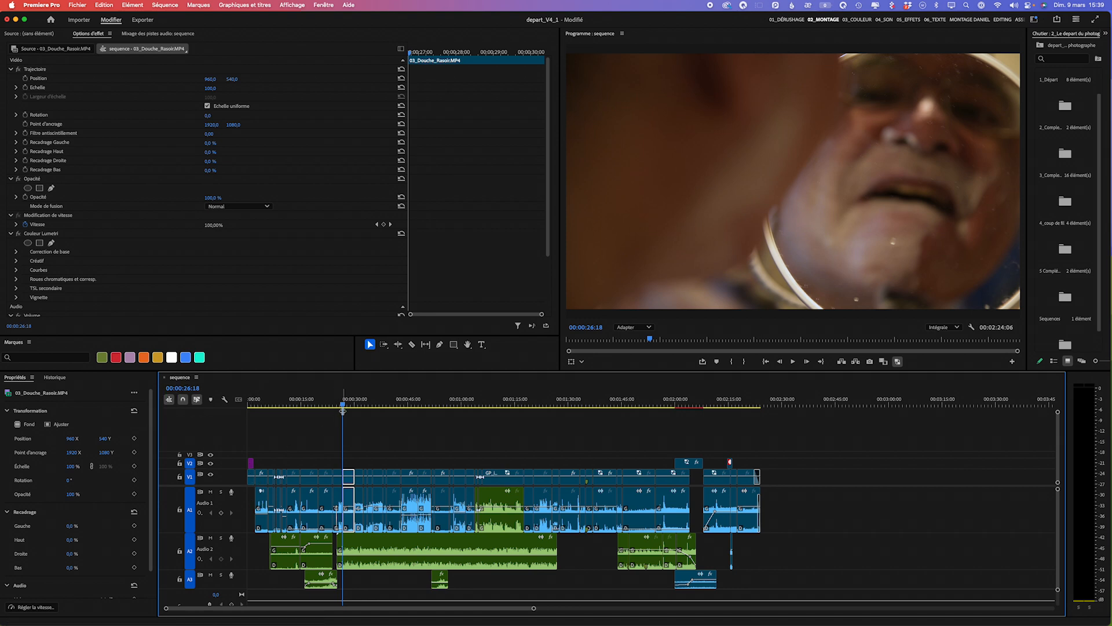
- Return to the beginning of the sequence and play back its opening seconds
click(280, 406)
drag(280, 419, 251, 423)
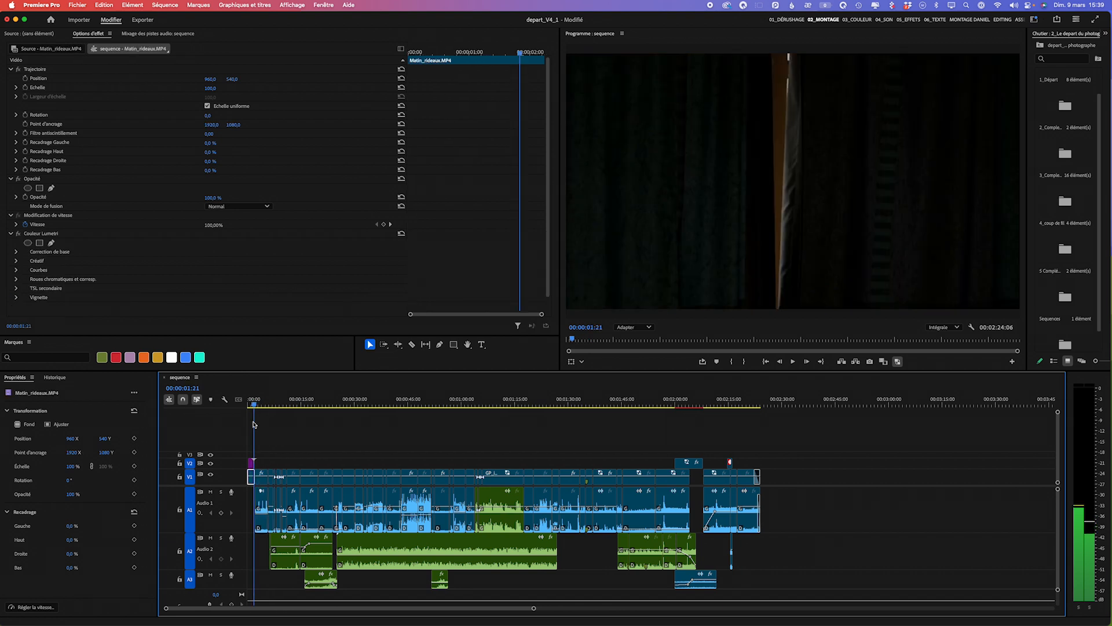
key(space)
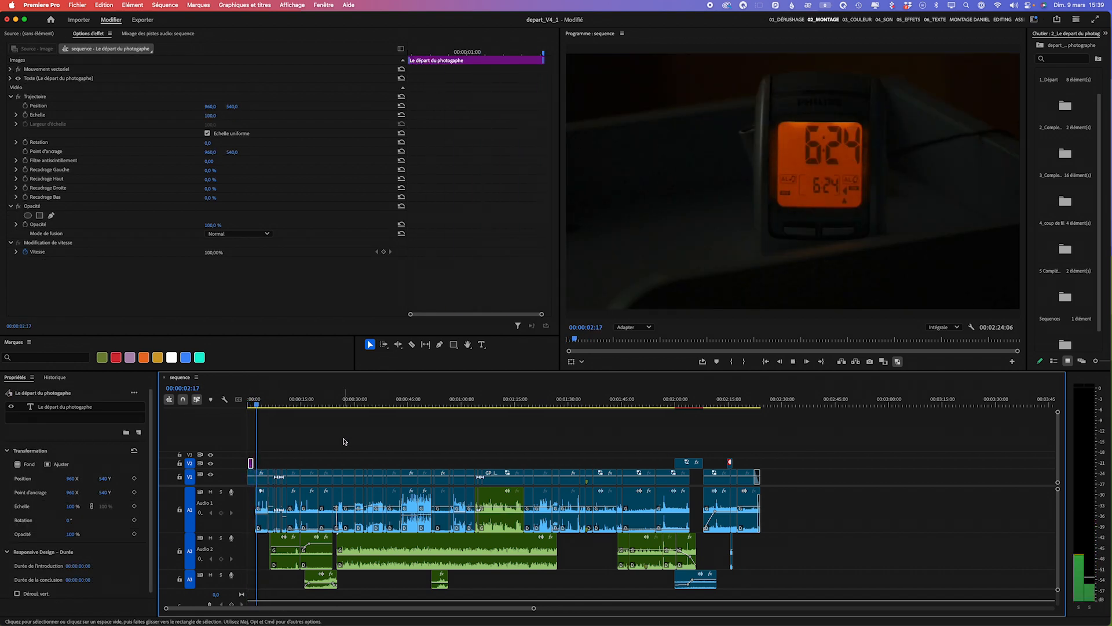
- Nest the title clip at the start of track V2 into a sequence named "titre devant"
click(261, 476)
click(251, 464)
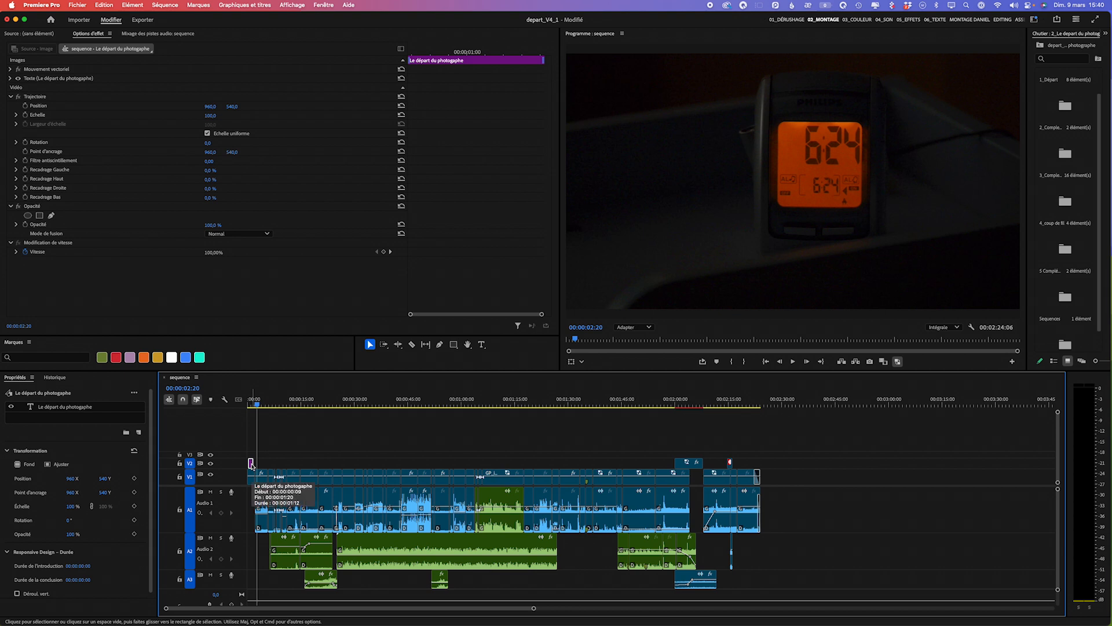
right_click(252, 464)
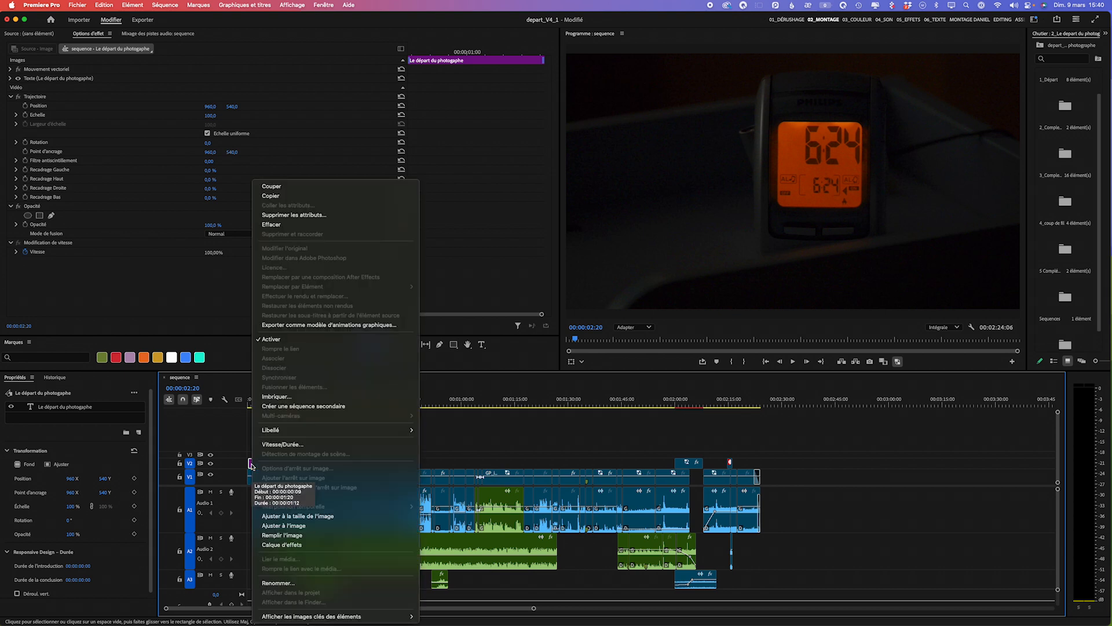
click(289, 398)
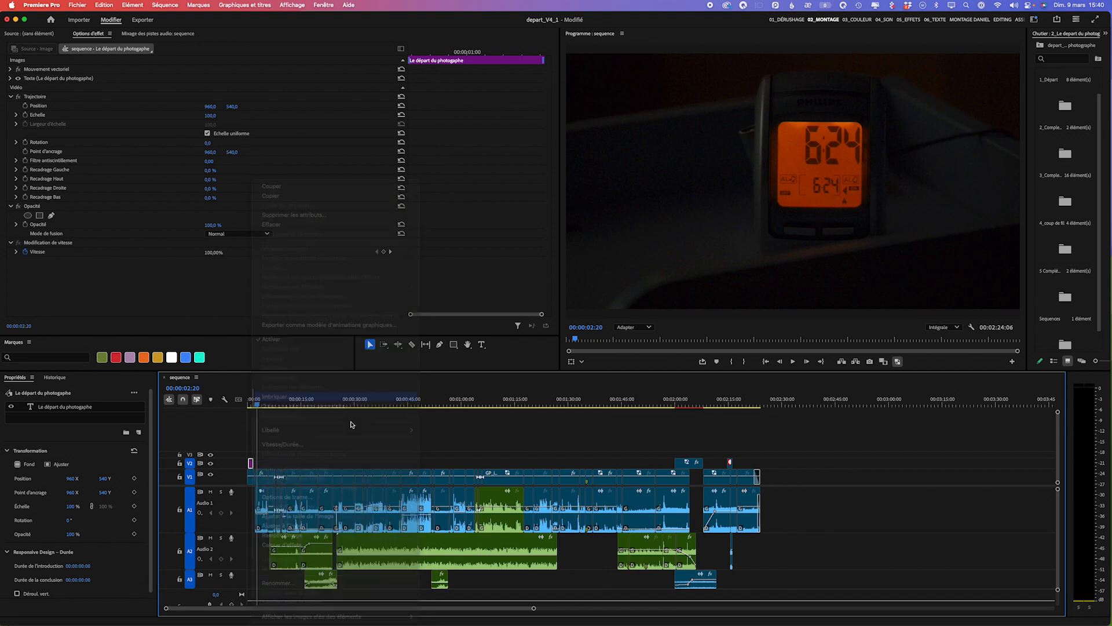
text(titre devant)
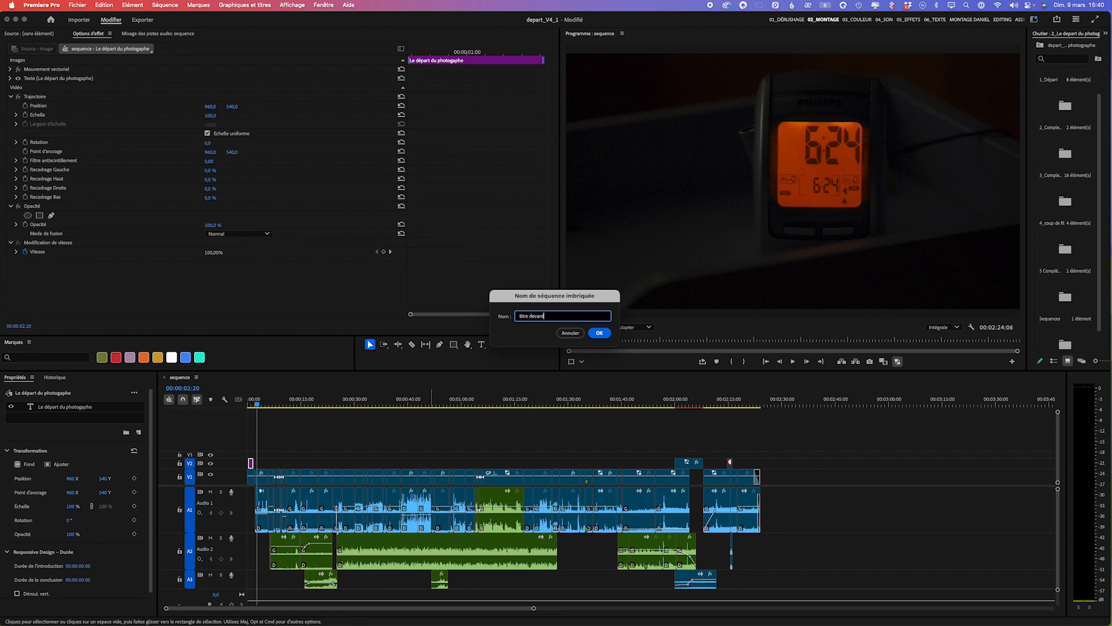
click(606, 335)
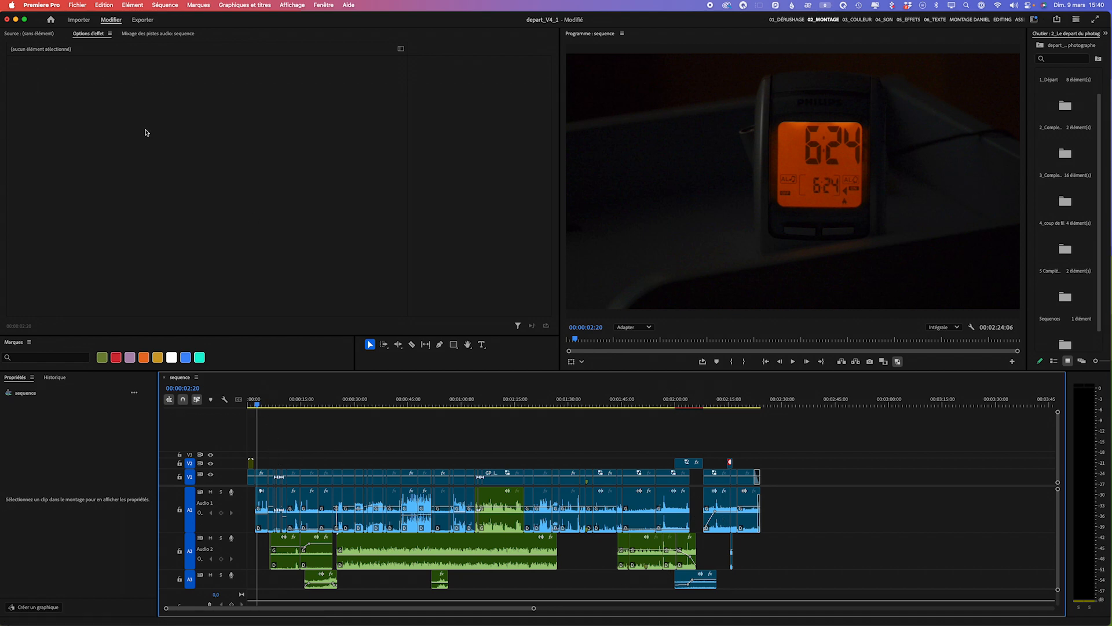
- Save the project under the name "depart_du photographe" in the sauvegarde folder on the Desktop
click(73, 6)
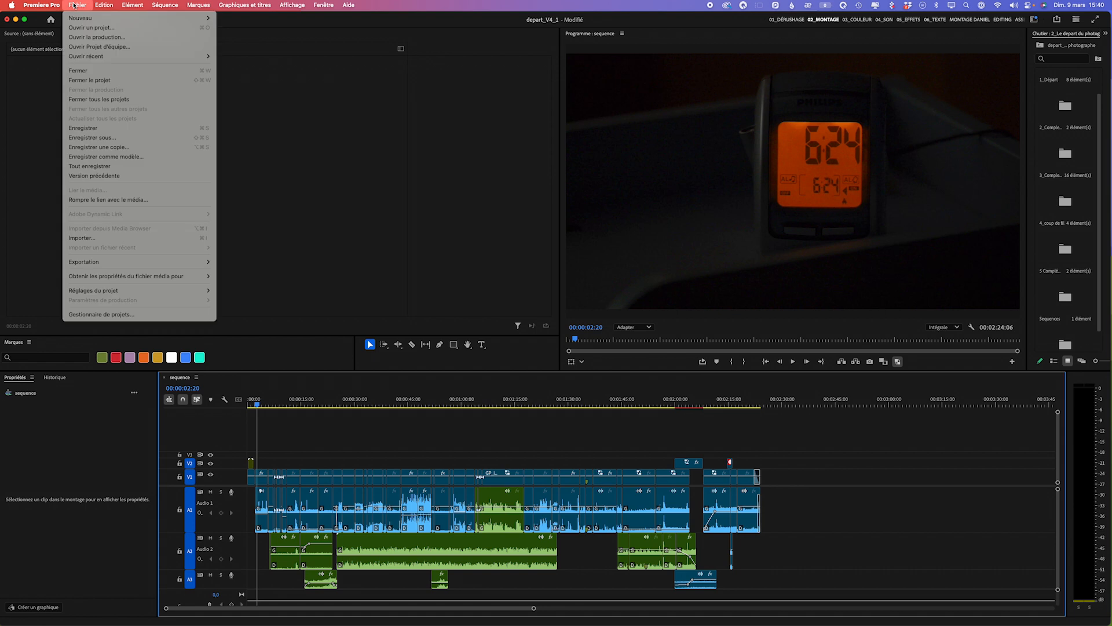
click(364, 181)
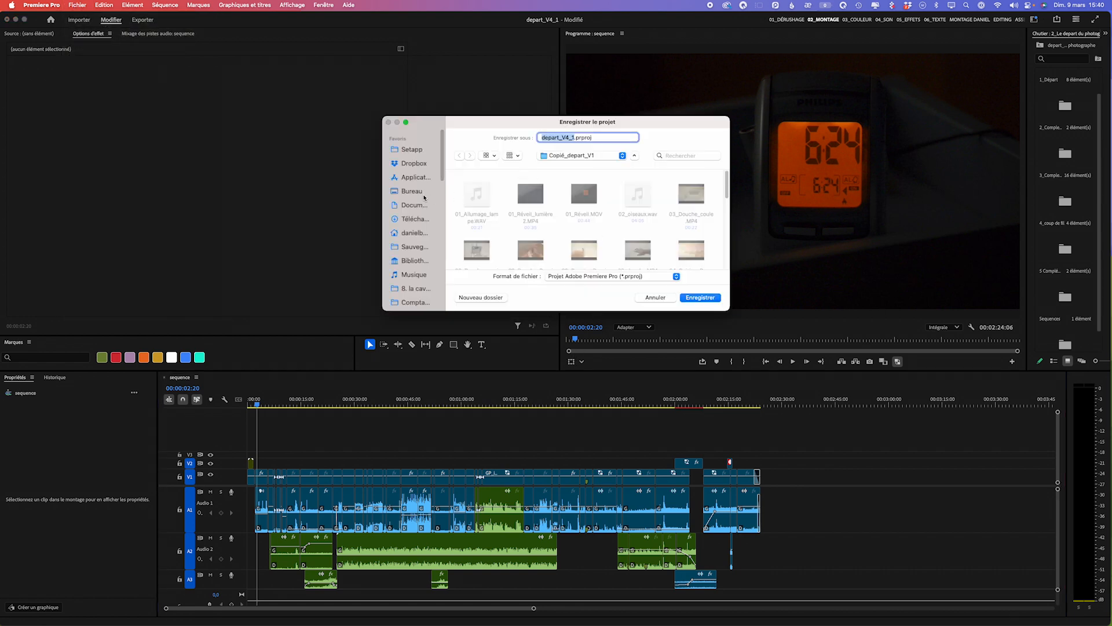
click(422, 193)
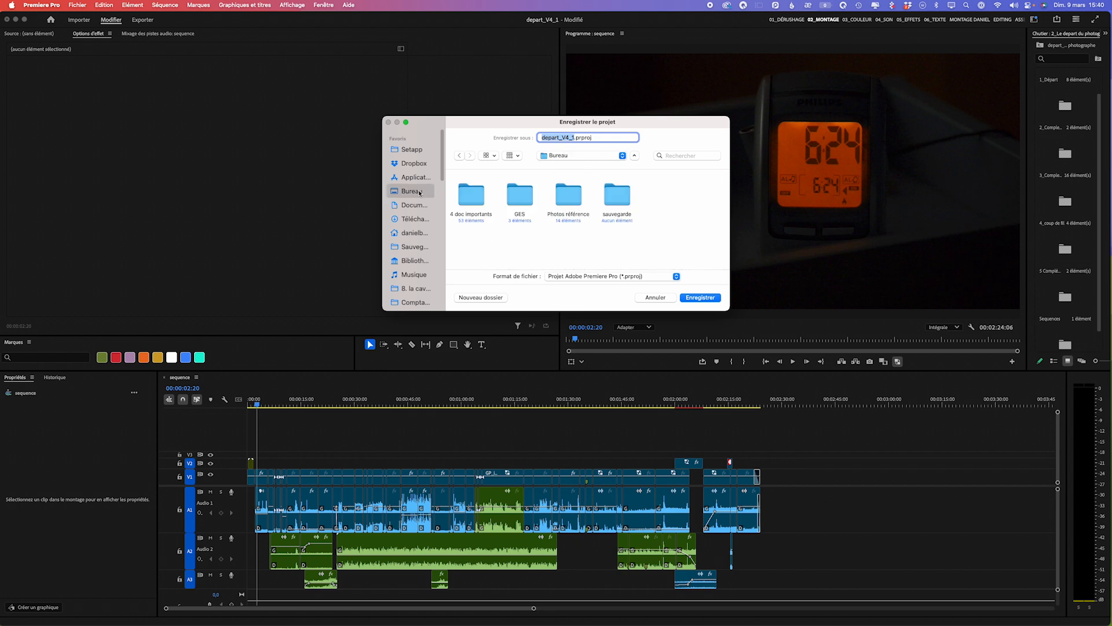
click(618, 200)
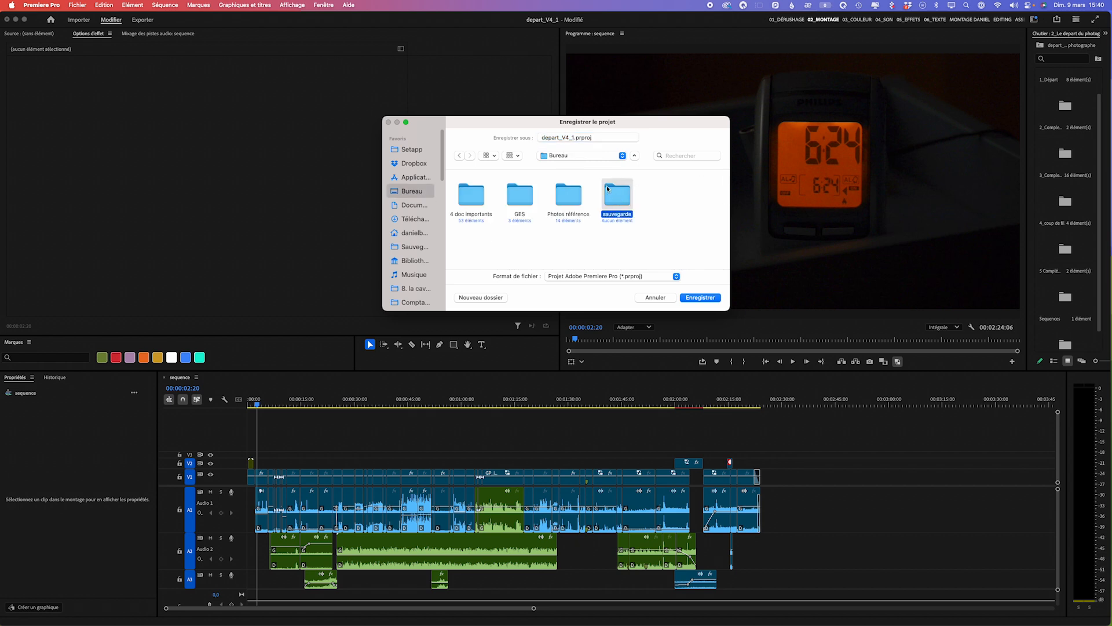
drag(599, 138, 562, 137)
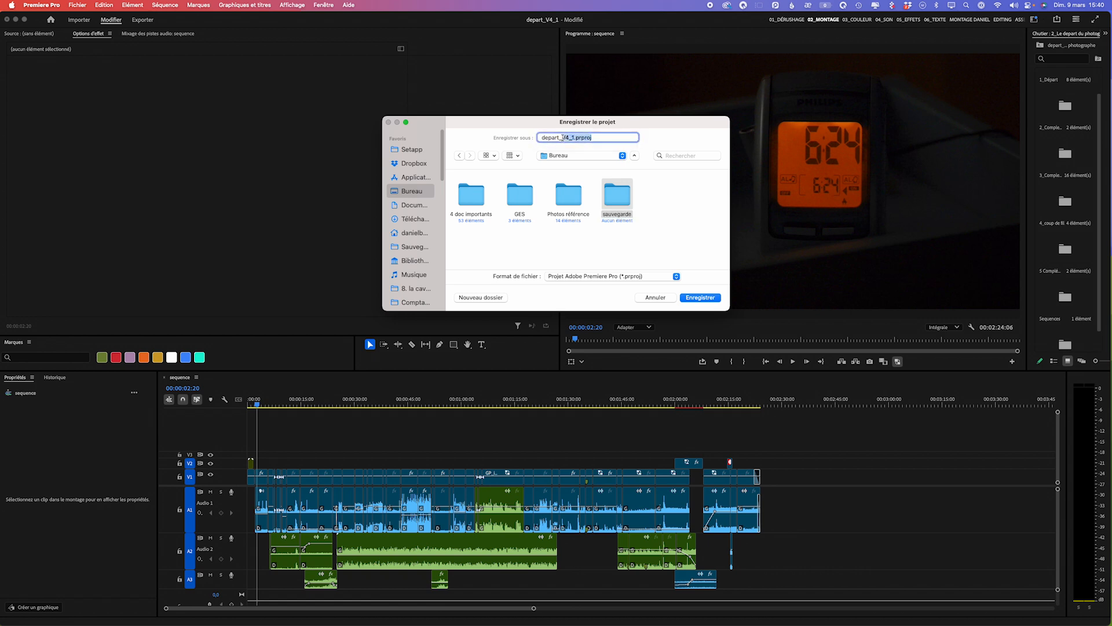
key(BackSpace)
text(du photograph)
click(633, 200)
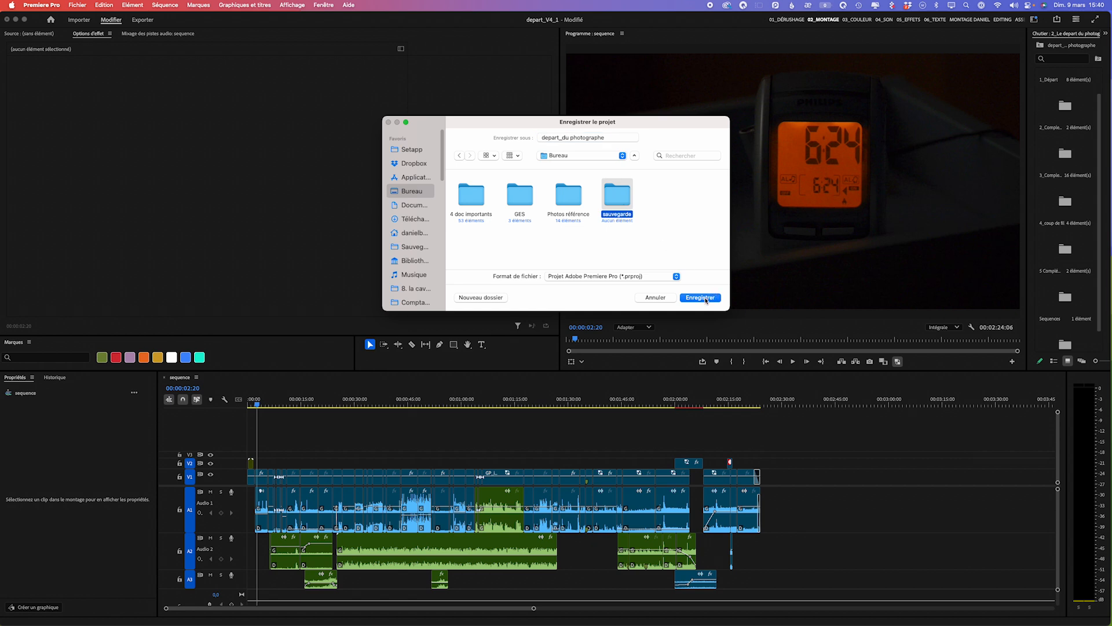
click(706, 300)
click(706, 300)
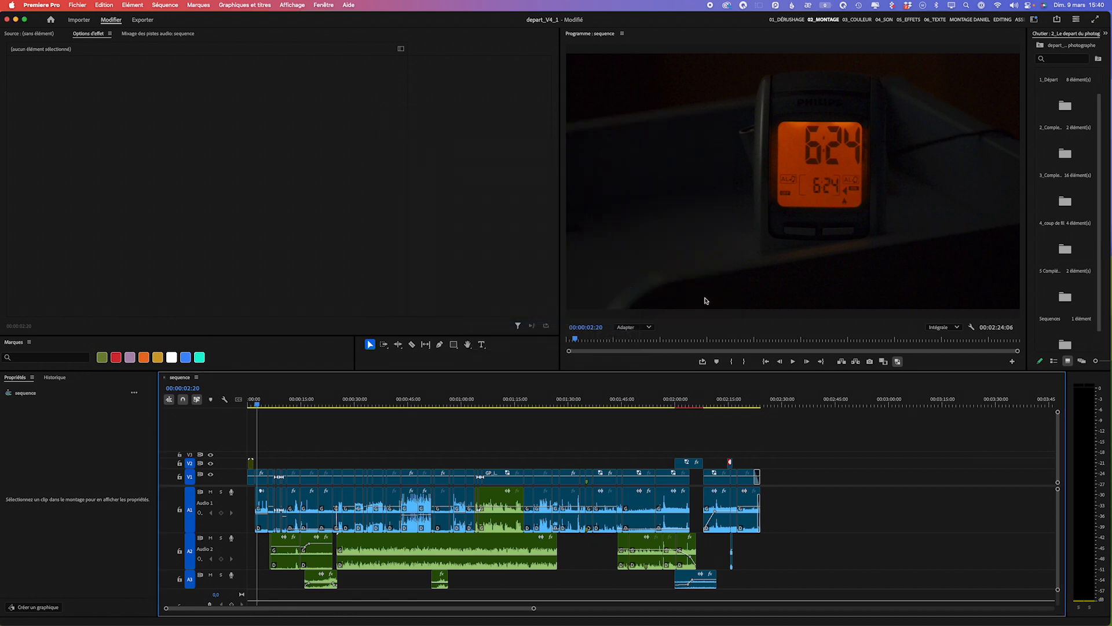
- In Finder, move depart_du photographe.prproj from the Desktop's sauvegarde folder to the trash and close the folder window
click(16, 19)
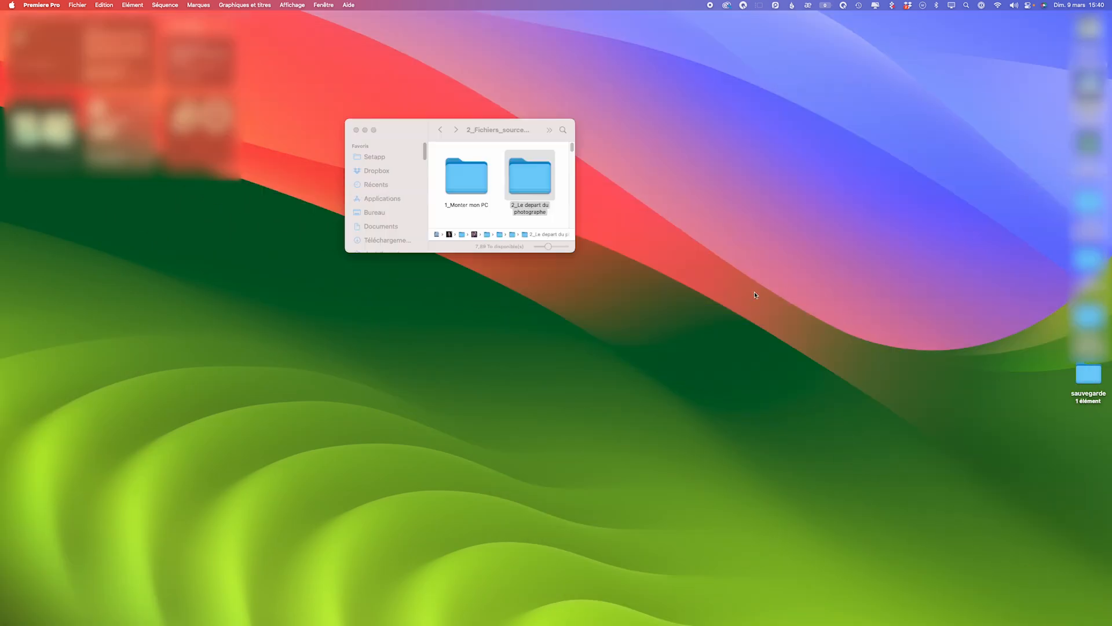
double_click(1088, 377)
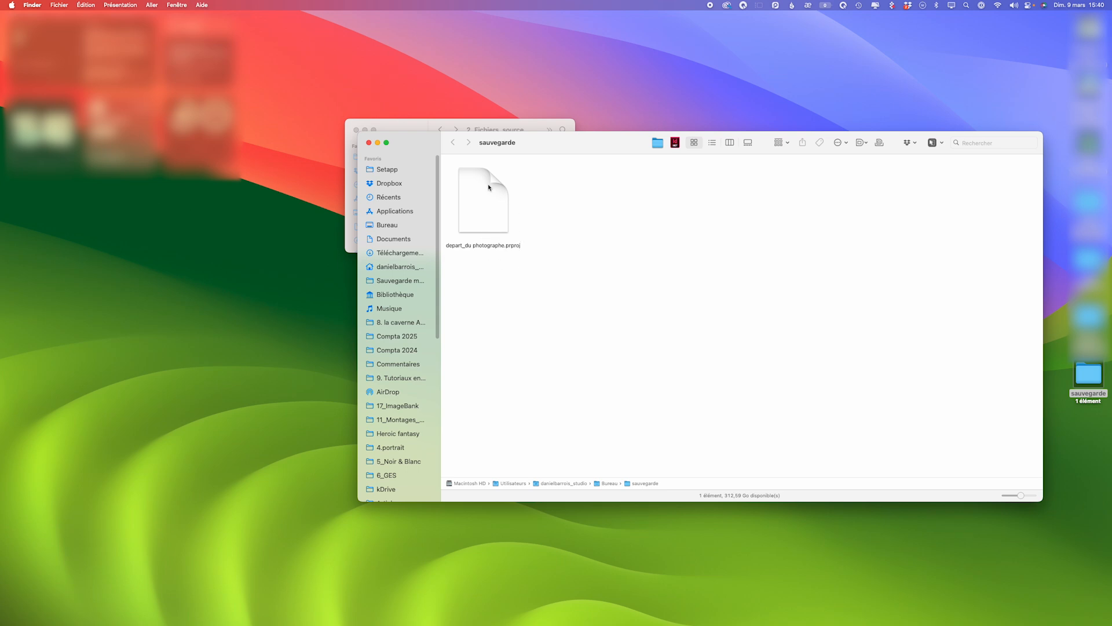
click(487, 206)
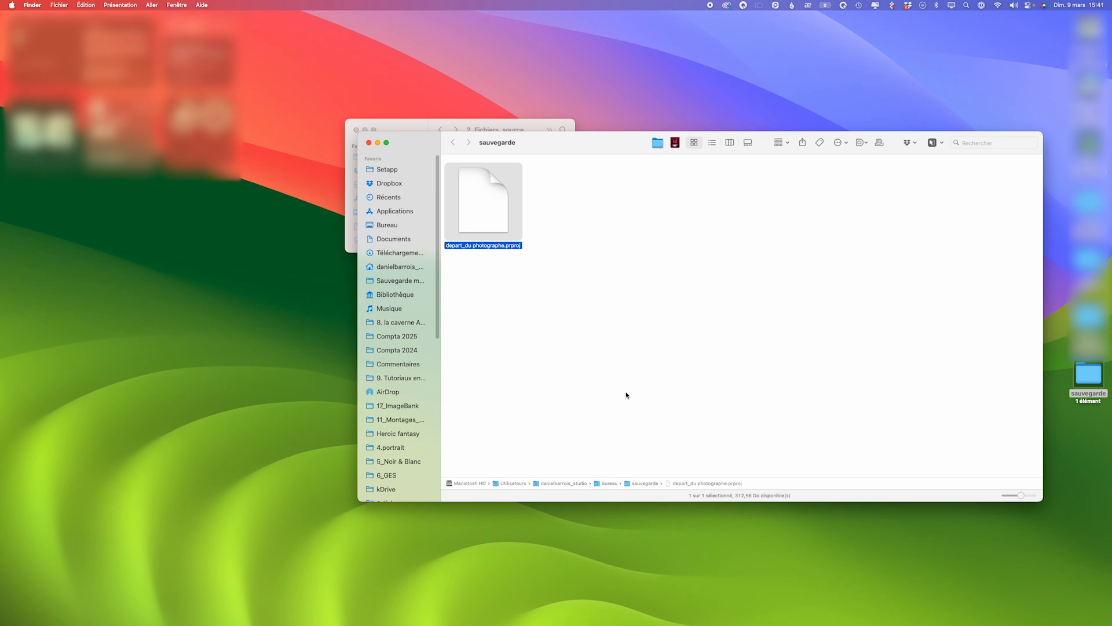
right_click(491, 208)
click(509, 238)
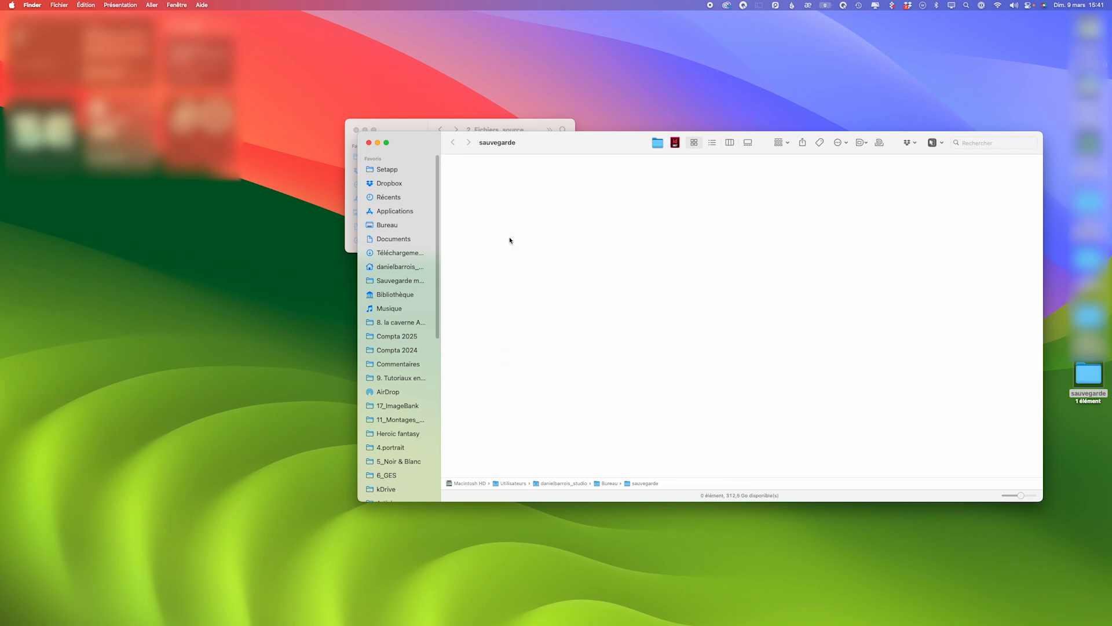
click(368, 142)
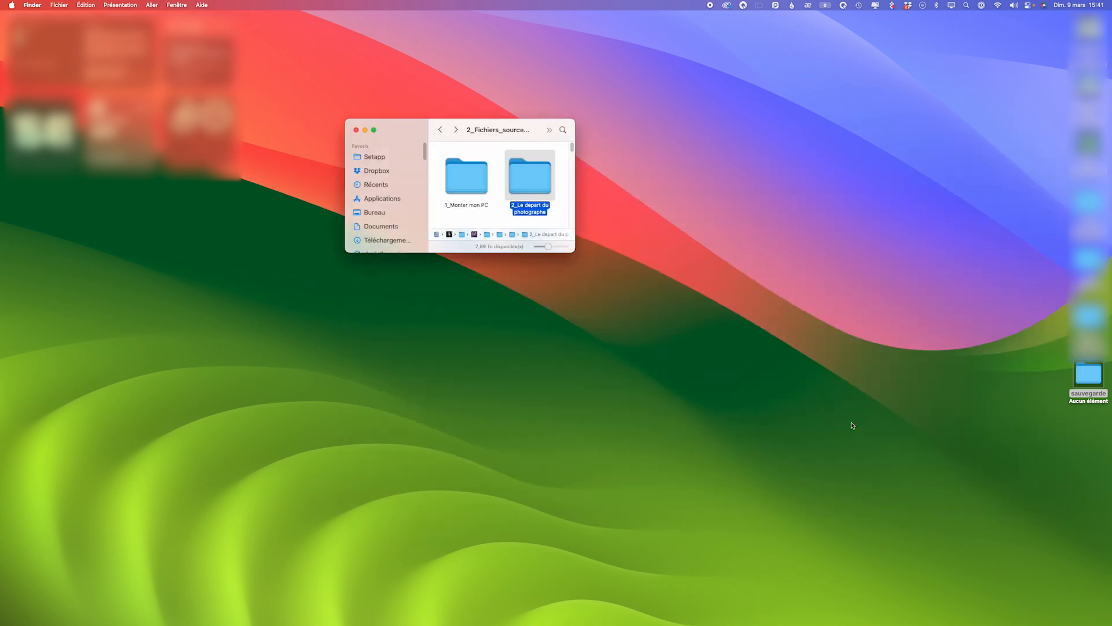
- Switch back to Premiere Pro and include the "titre devant" sequence in the Project Manager's selection
mouse_move(570, 624)
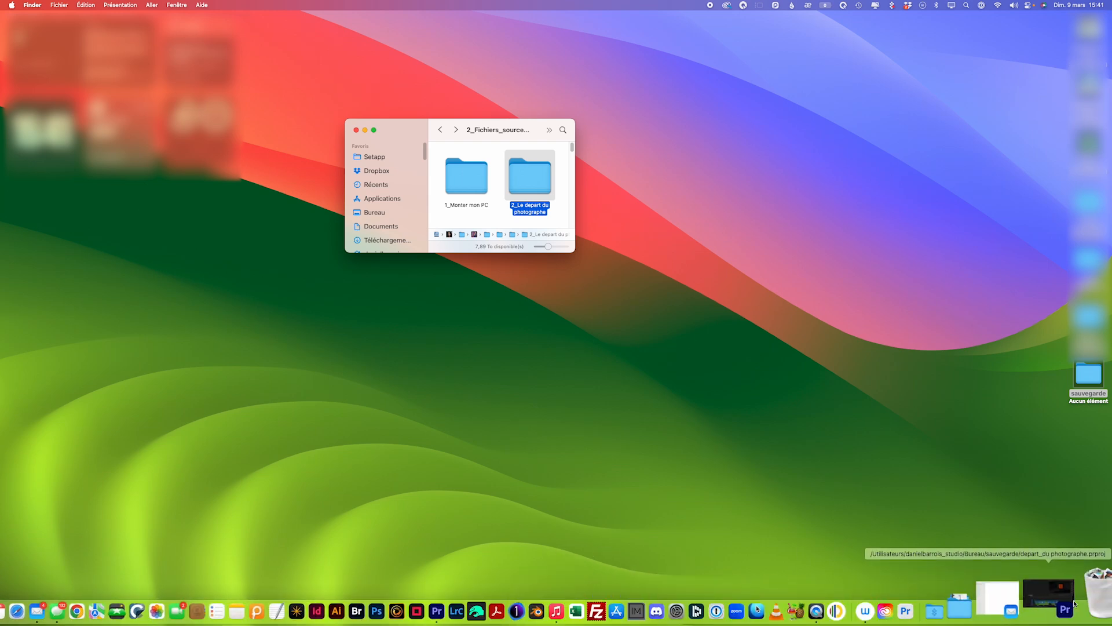
click(1062, 605)
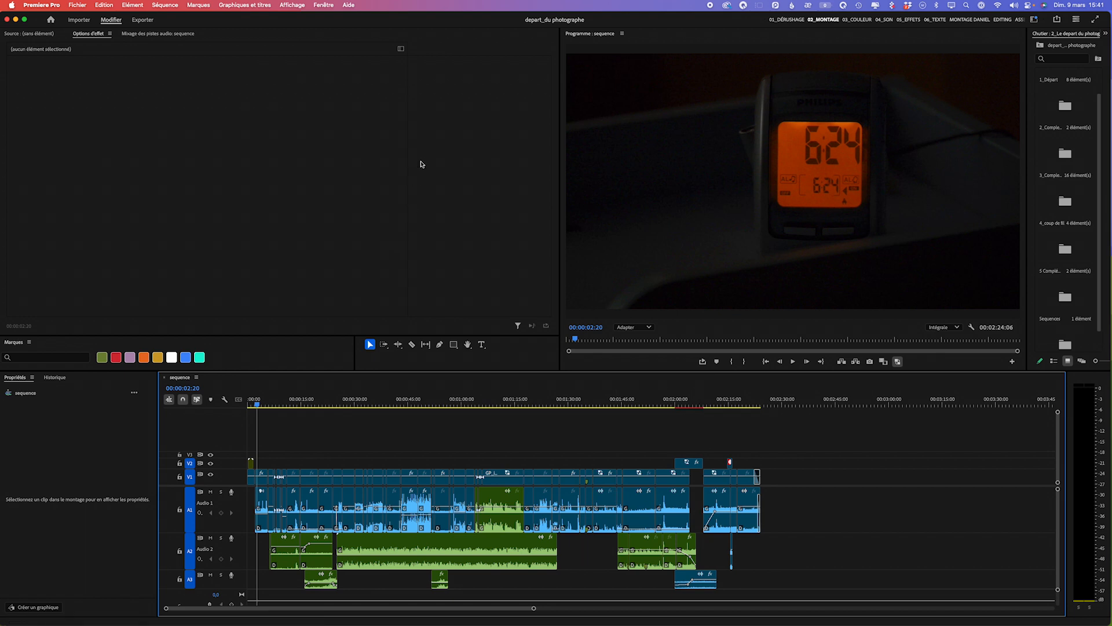
click(76, 5)
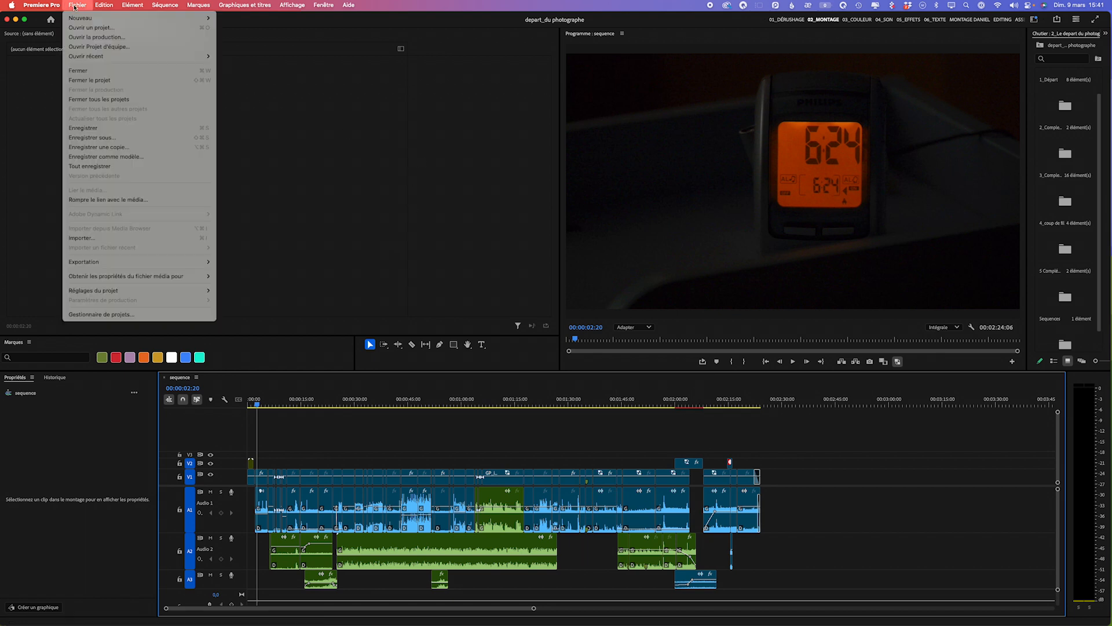
click(144, 317)
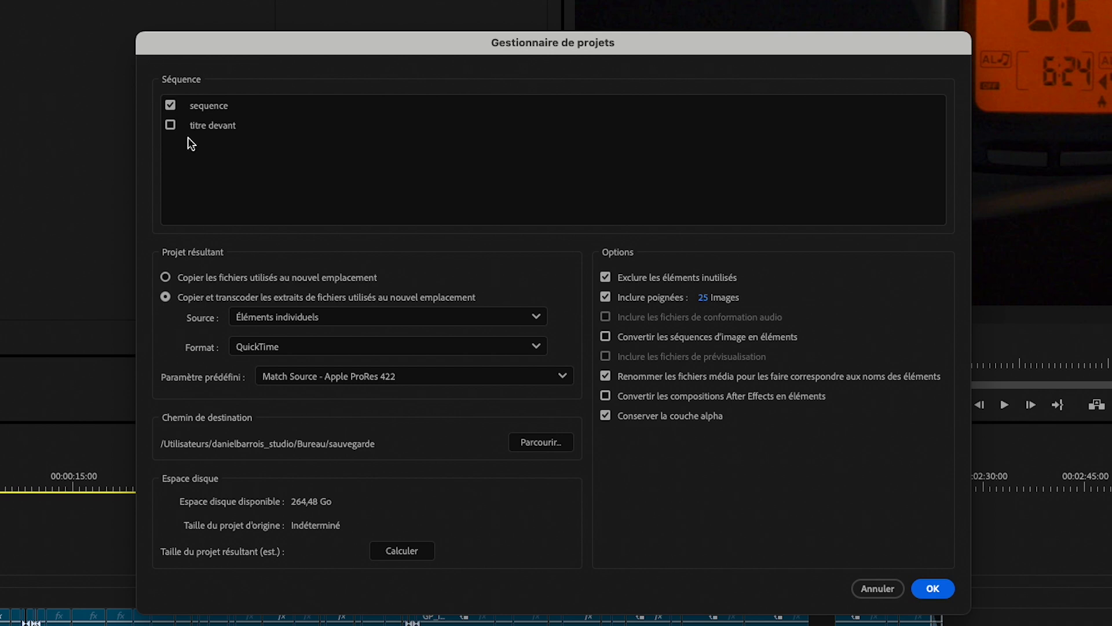
click(169, 125)
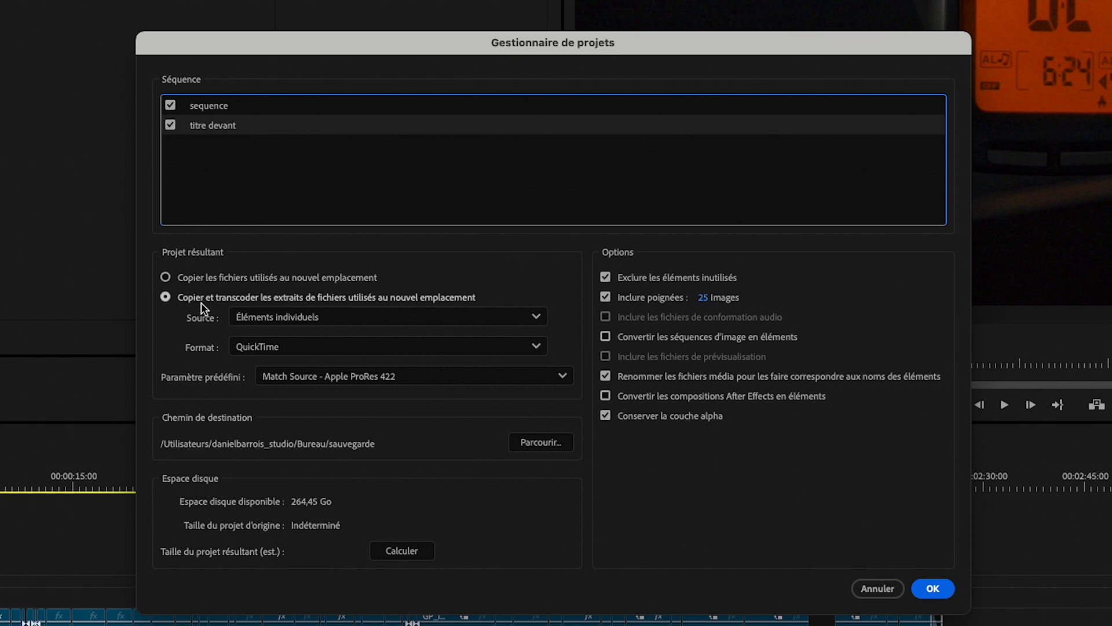
- Set the resulting project to copy used files to the new location, with unused items excluded
click(166, 278)
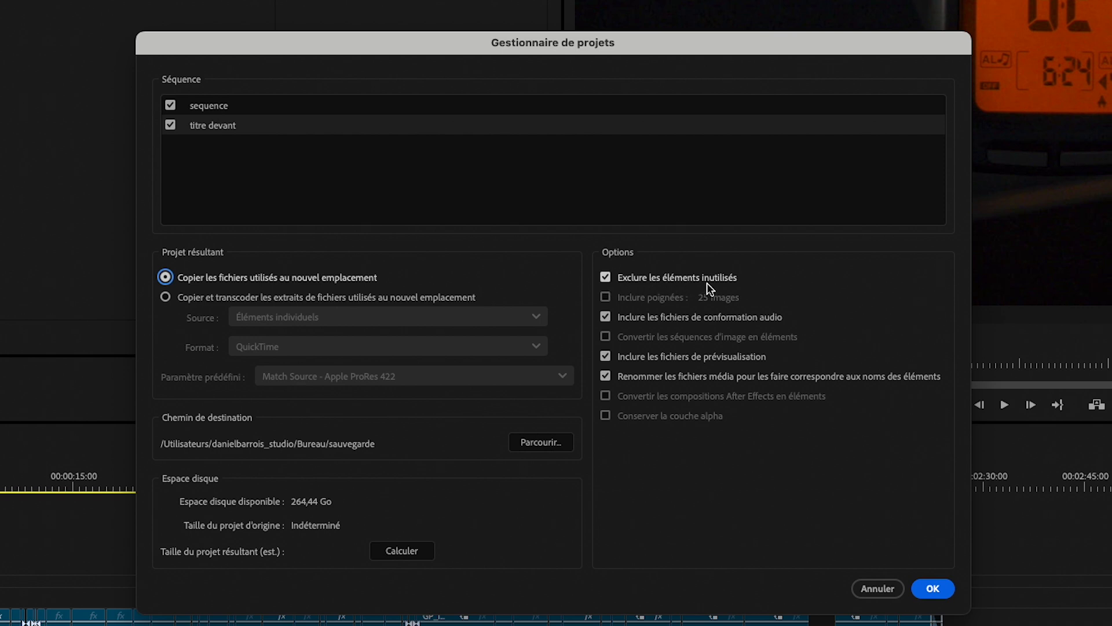
click(605, 278)
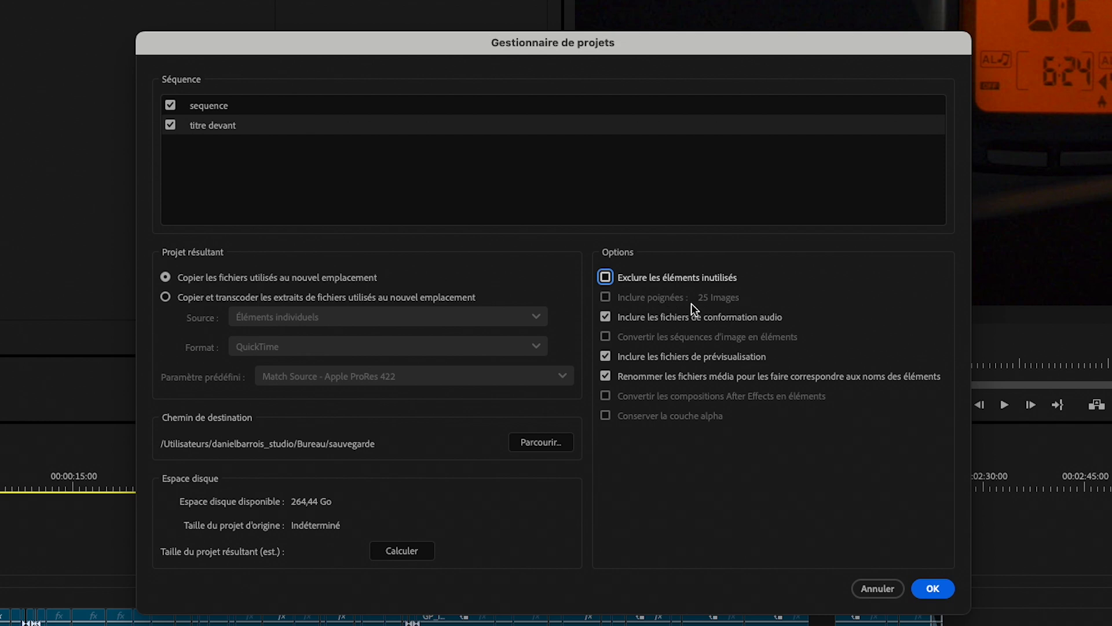
click(607, 280)
- Set the destination path to the sauvegarde folder on the Desktop
click(530, 444)
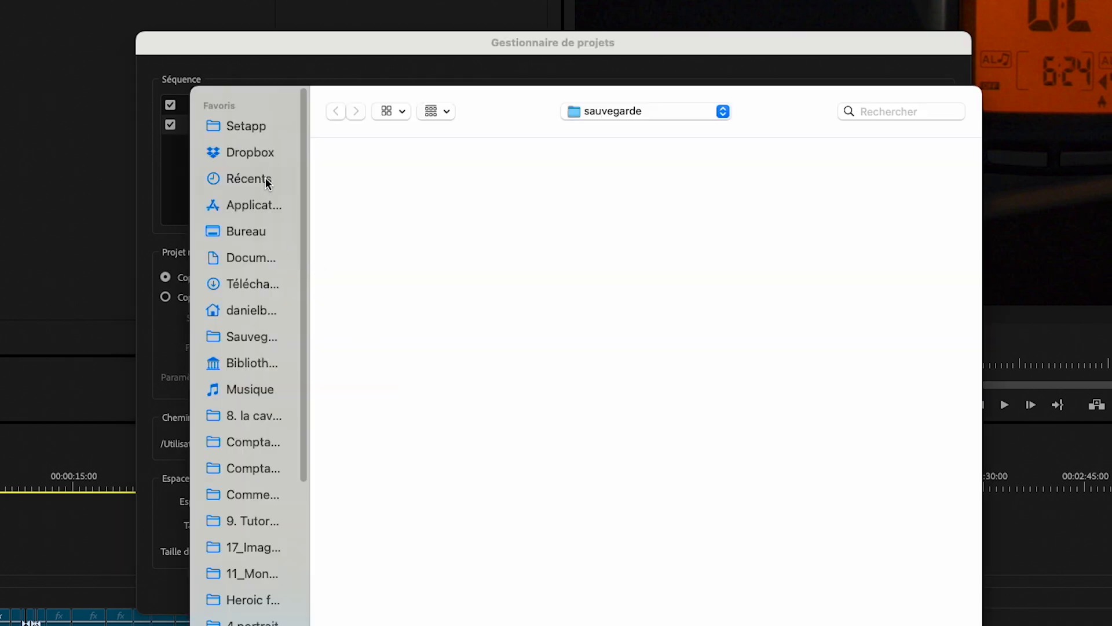
click(246, 232)
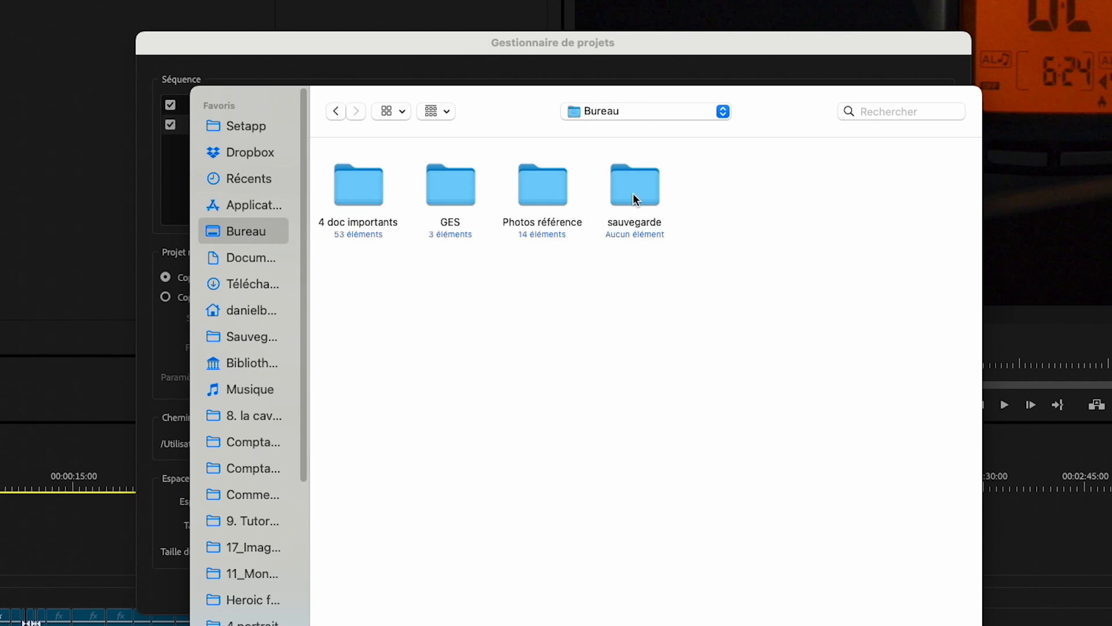
click(634, 191)
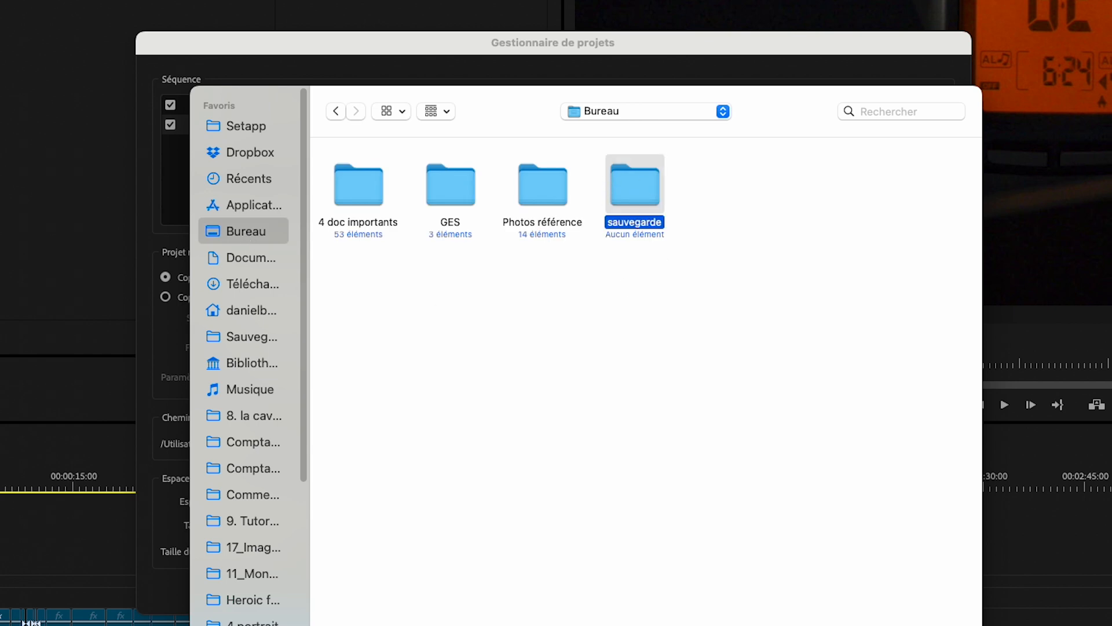
key(Return)
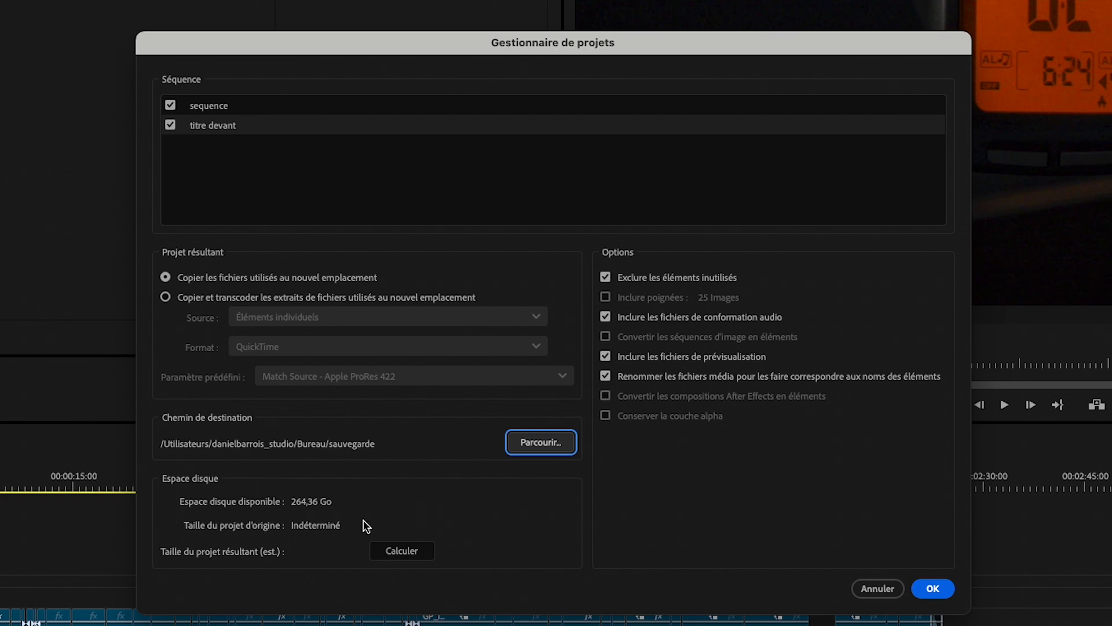
- Calculate the resulting project's estimated size and run the Project Manager copy
click(402, 550)
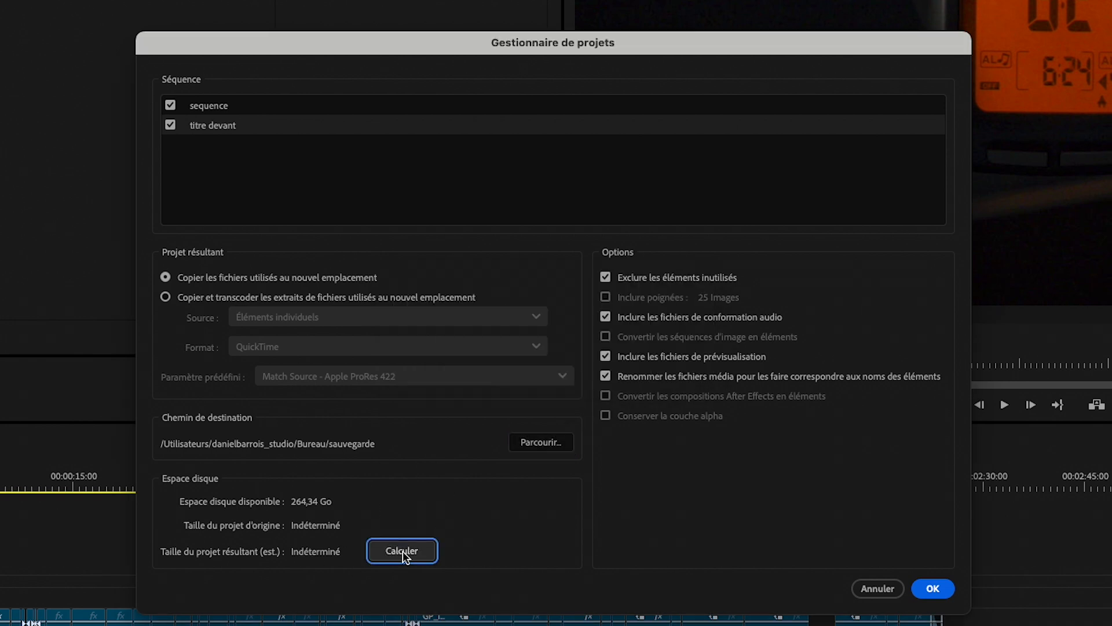
click(391, 549)
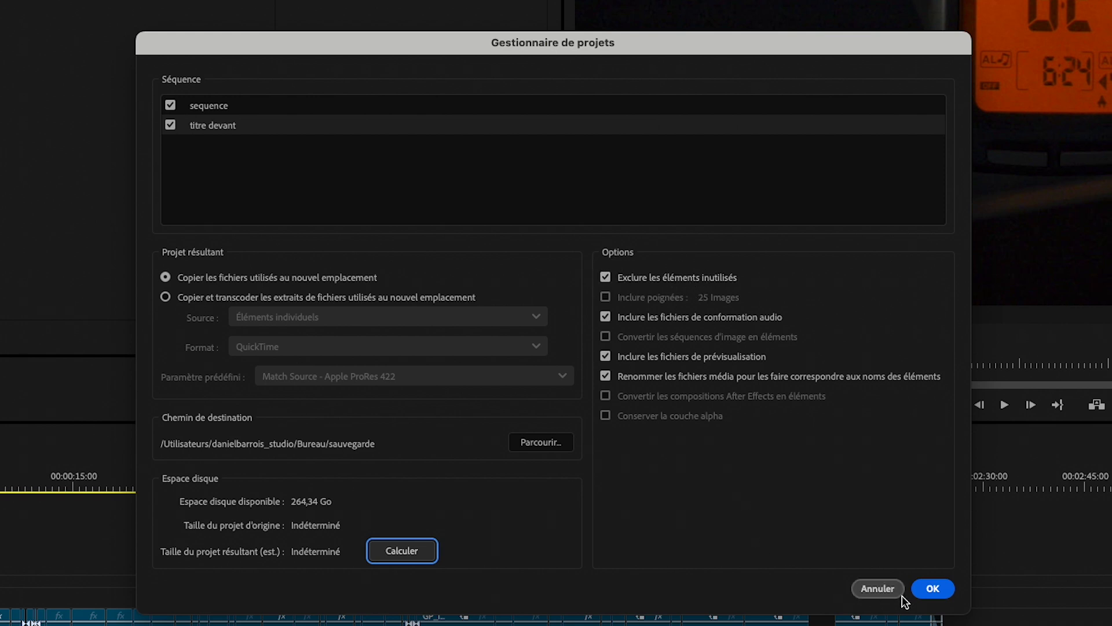
click(933, 587)
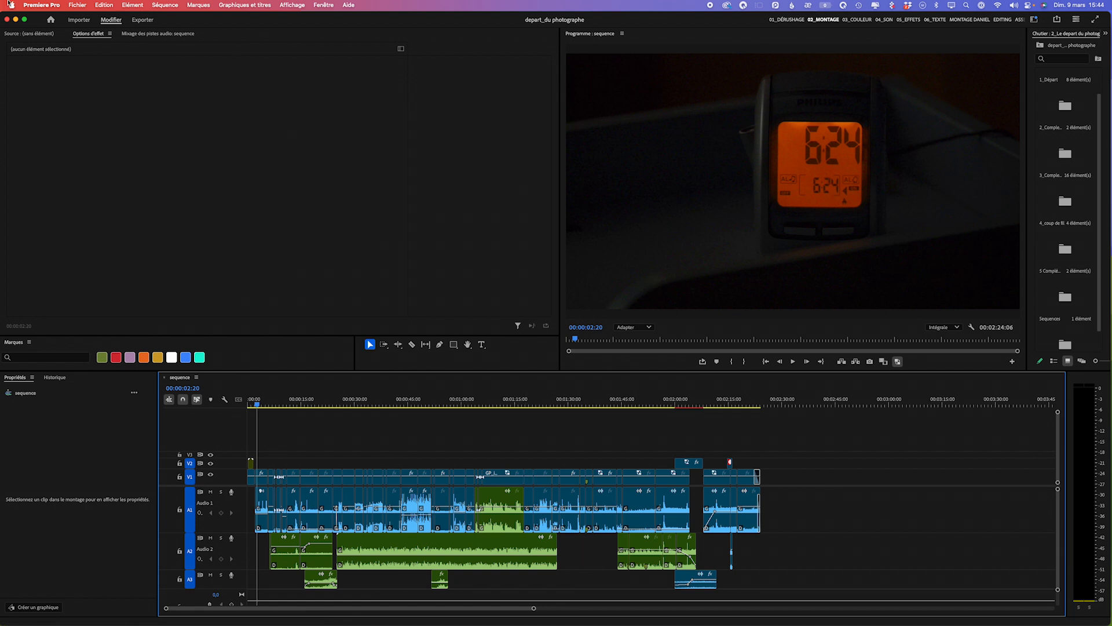
- Switch to Finder and examine the contents of the Copié_depart_du photographe folder inside the Desktop's sauvegarde folder
click(16, 19)
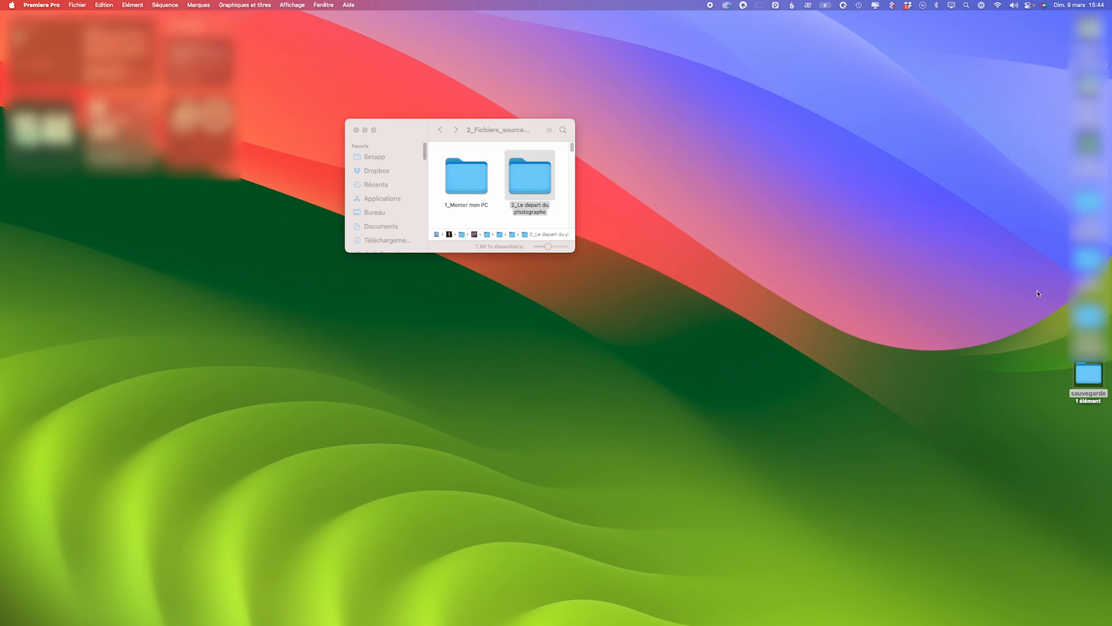
click(1087, 377)
double_click(1086, 377)
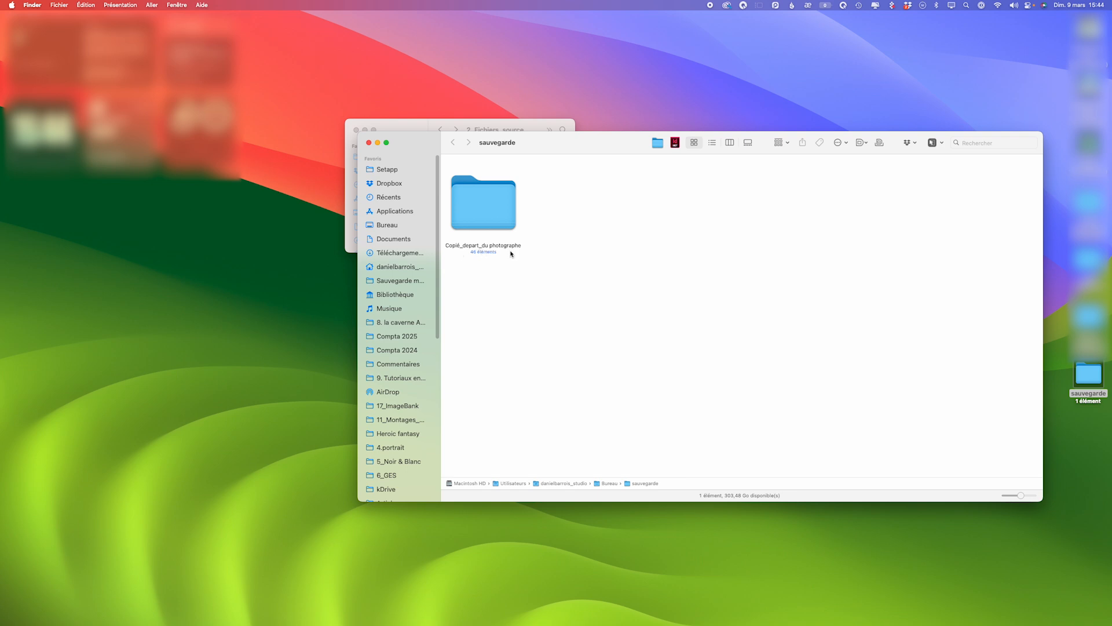
double_click(479, 213)
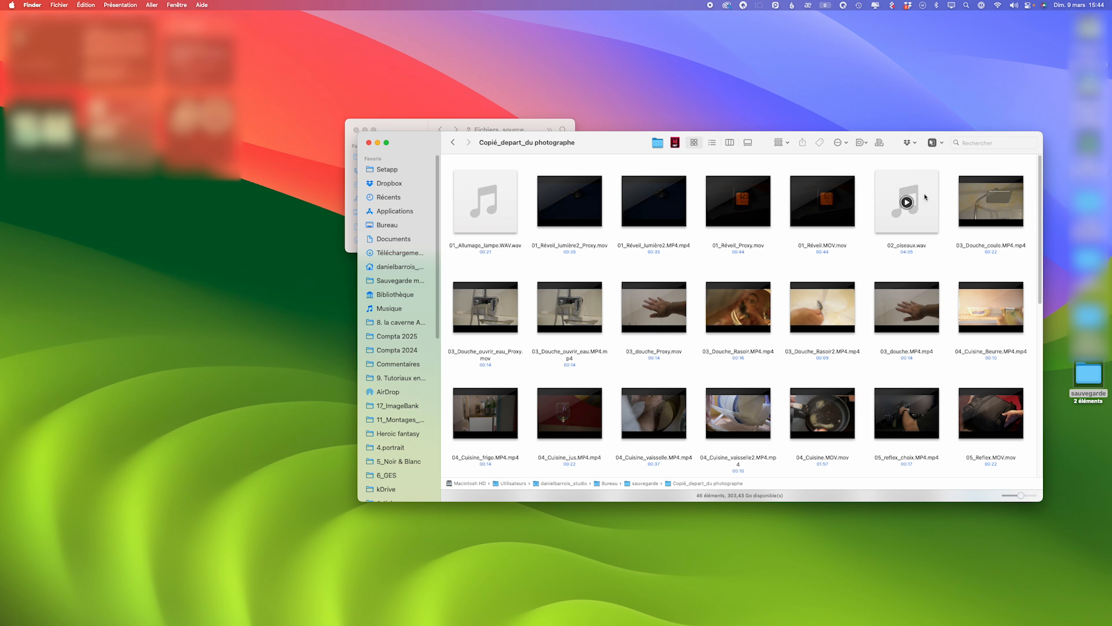
scroll(809, 368, down, 3)
scroll(808, 369, down, 6)
scroll(809, 368, down, 2)
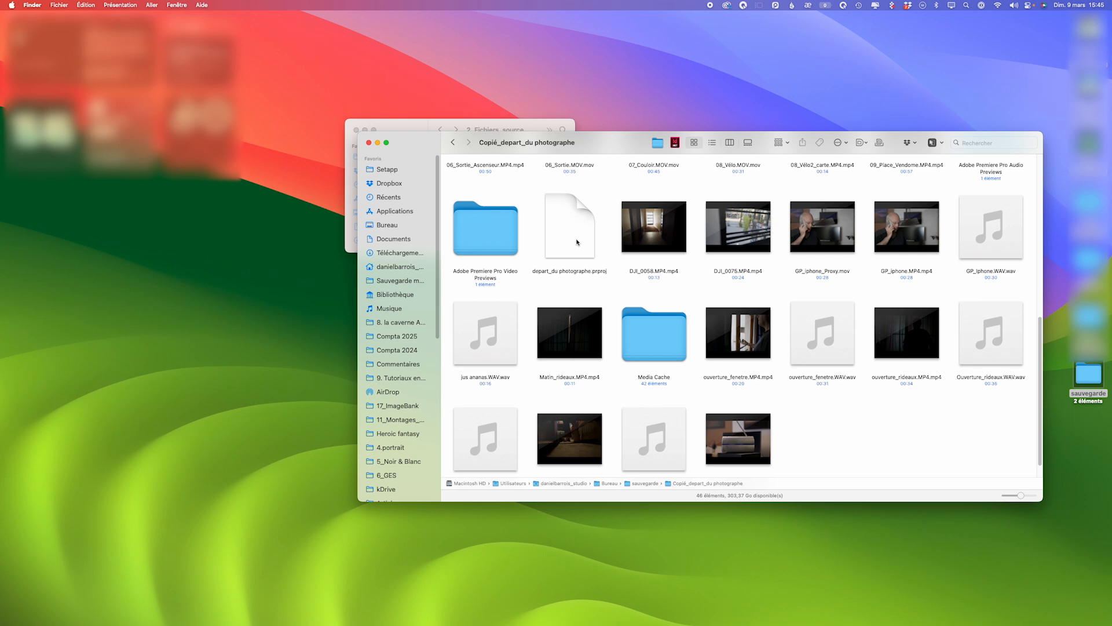
- Open the copied depart_du photographe.prproj with Adobe Premiere Pro 2025 and dismiss the media linking request
click(556, 206)
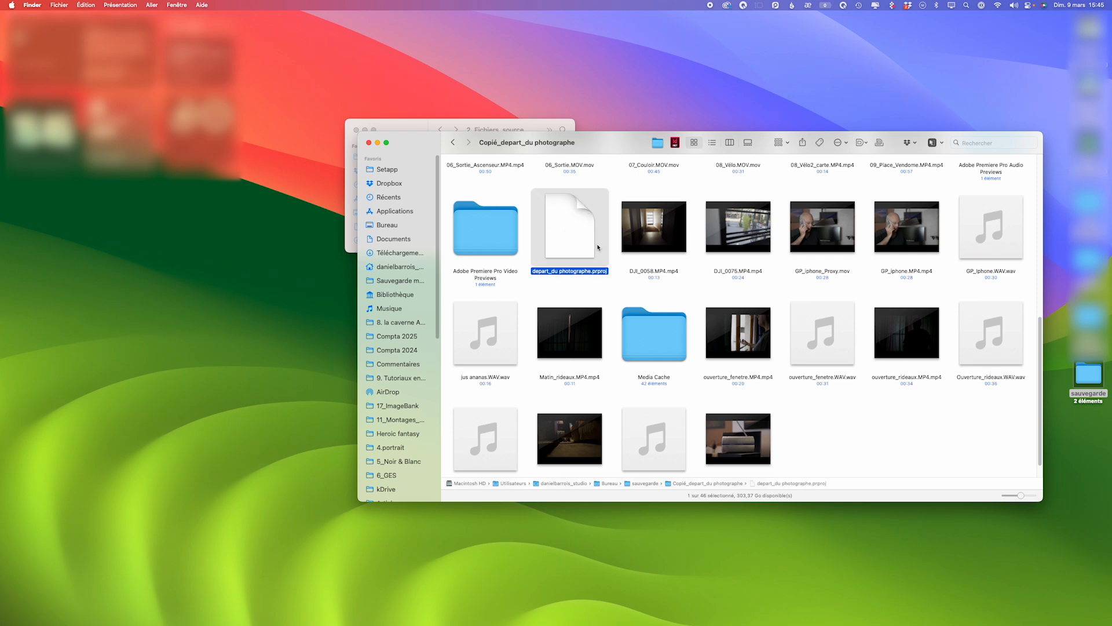
right_click(569, 234)
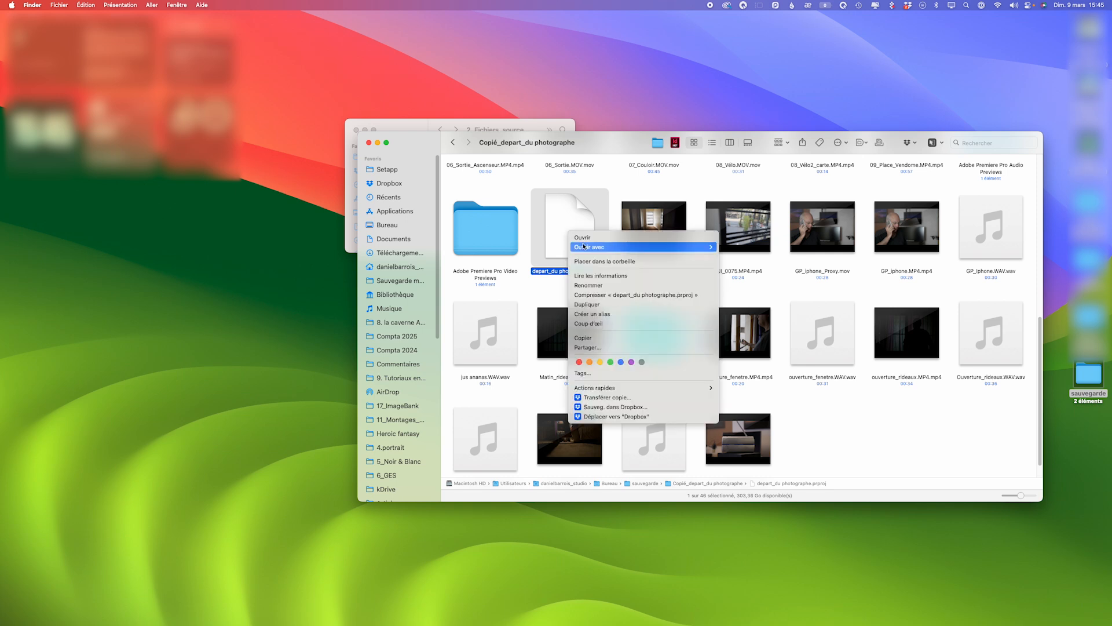
mouse_move(586, 248)
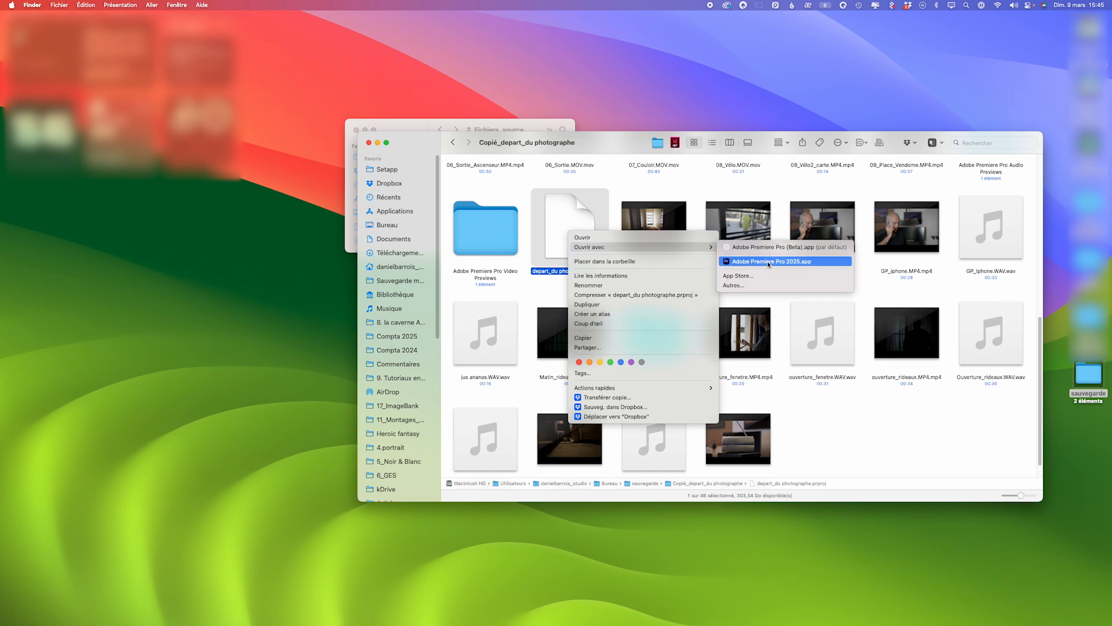
click(769, 262)
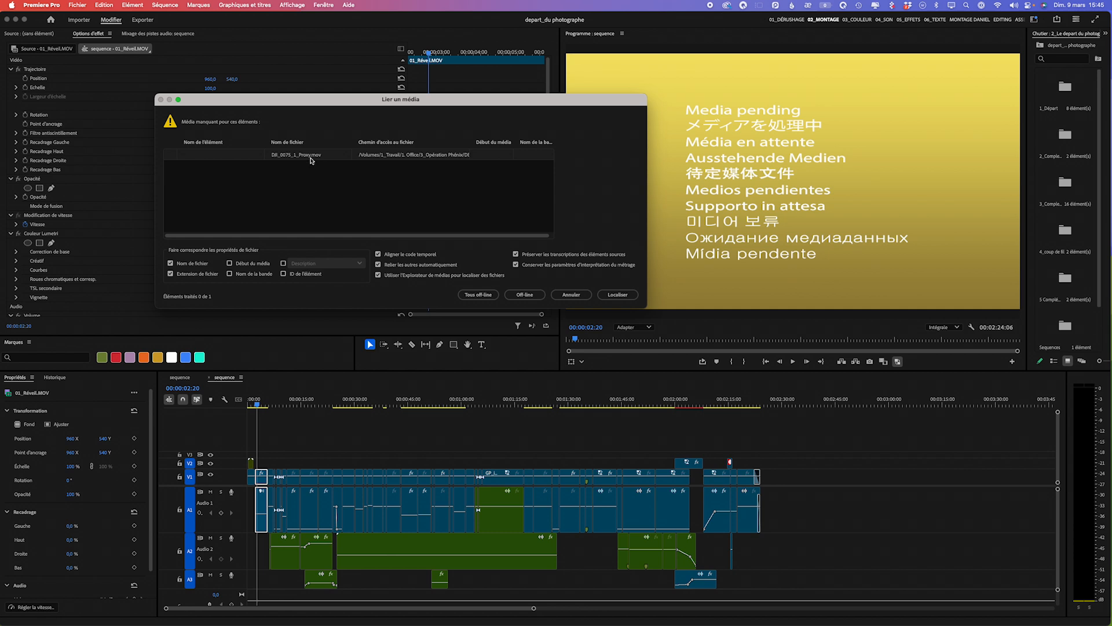
click(581, 296)
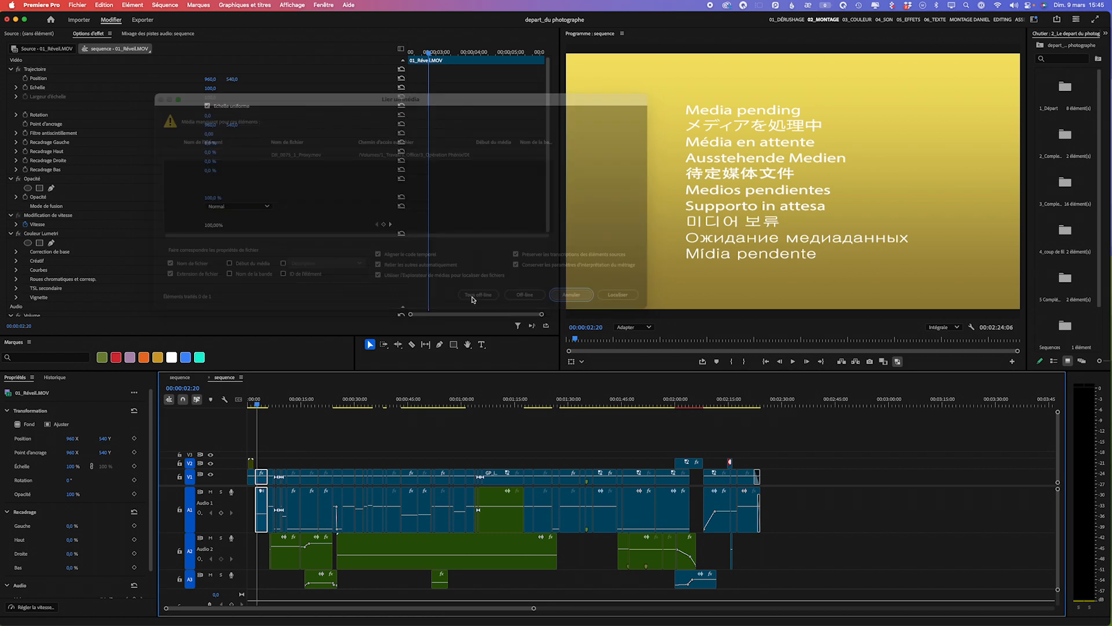
- Scrub the copied project's sequence to about 00:00:56:13 to check its media, and close that sequence
click(255, 405)
drag(256, 405, 446, 425)
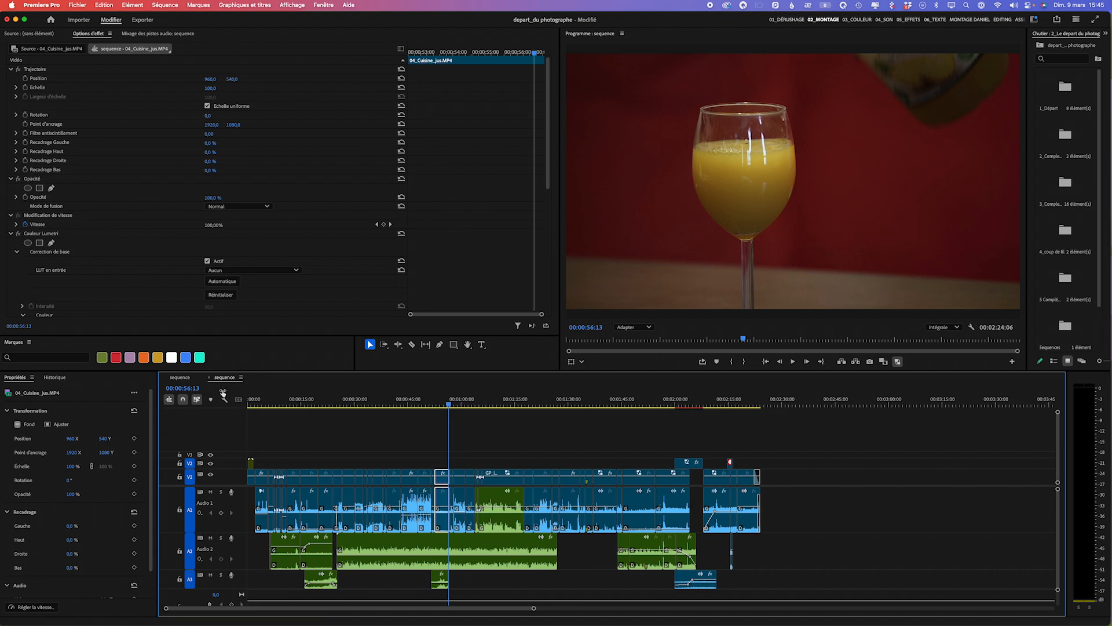
click(209, 378)
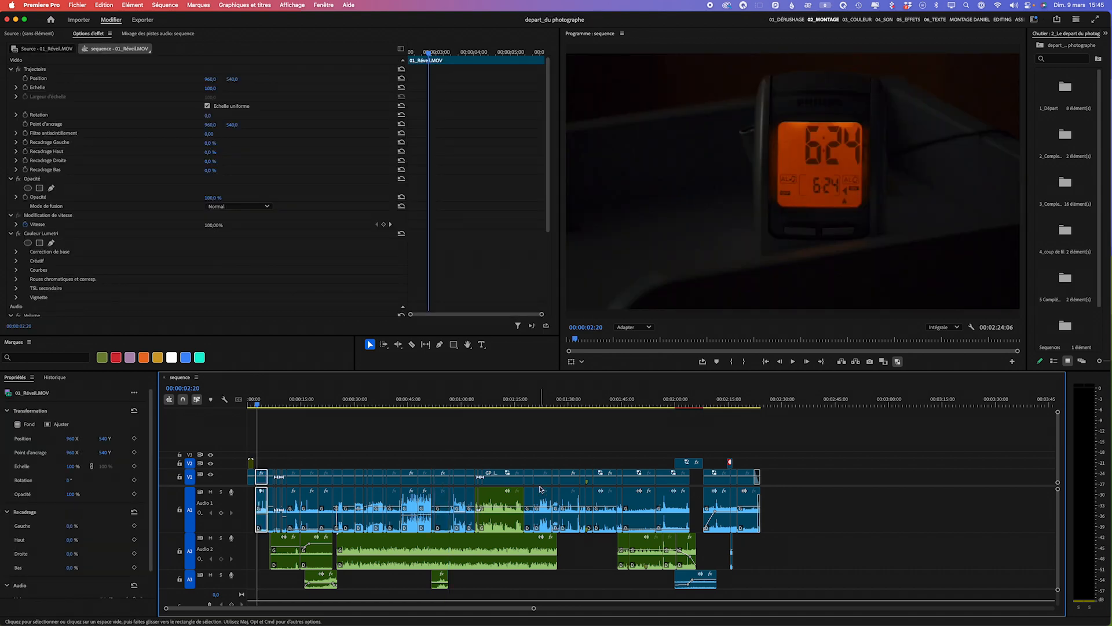
- Return to the sauvegarde folder in Finder and show the file information for the Copié_depart_du photographe folder
click(16, 19)
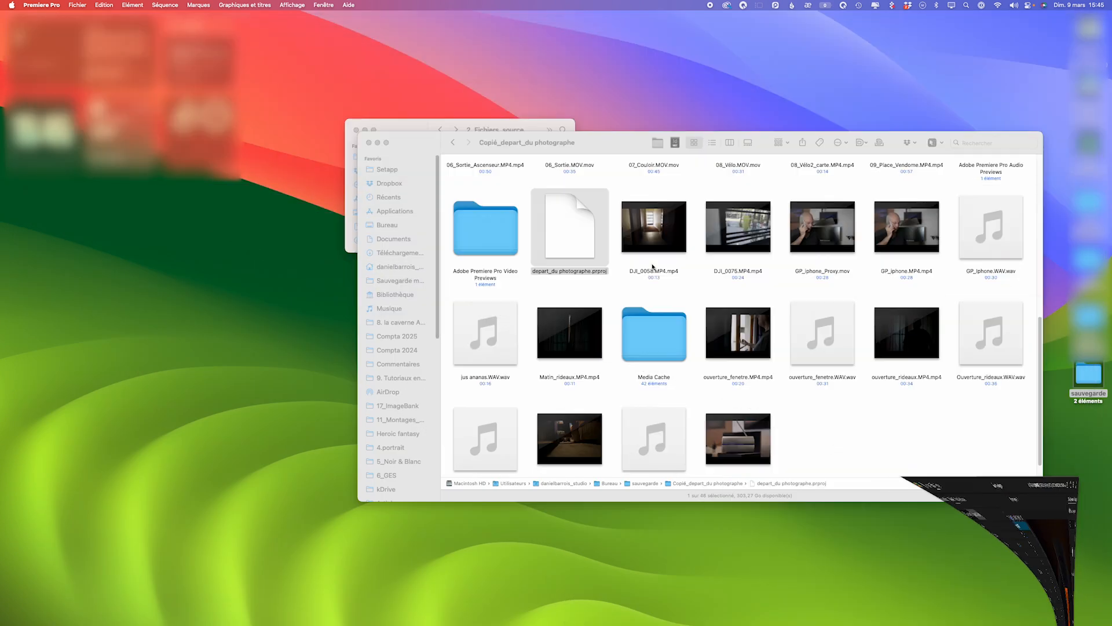
click(505, 191)
click(452, 142)
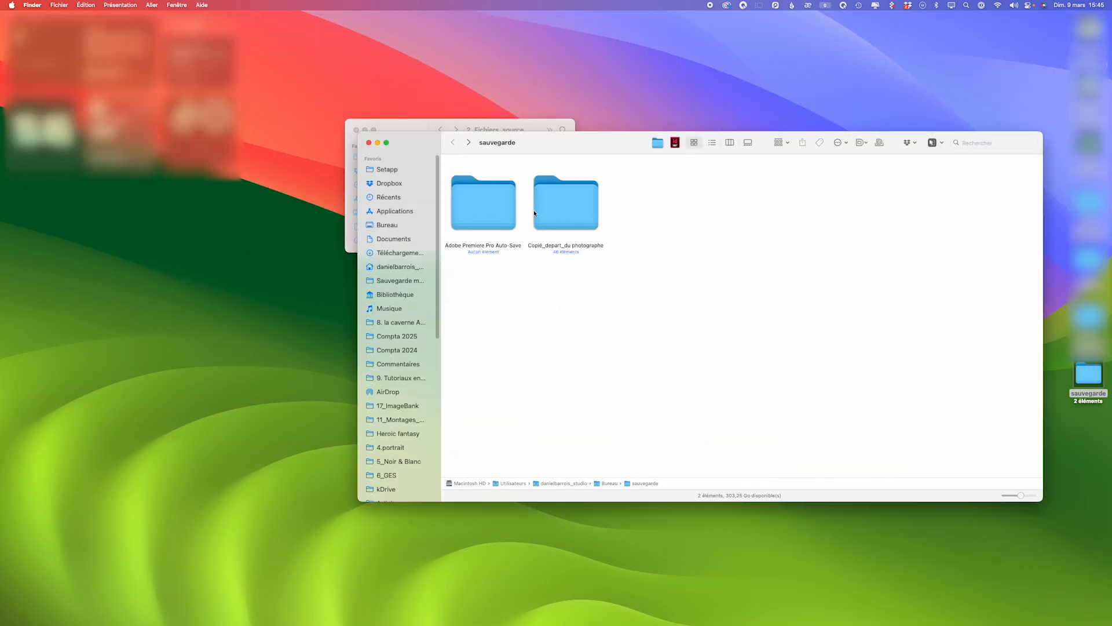
click(567, 211)
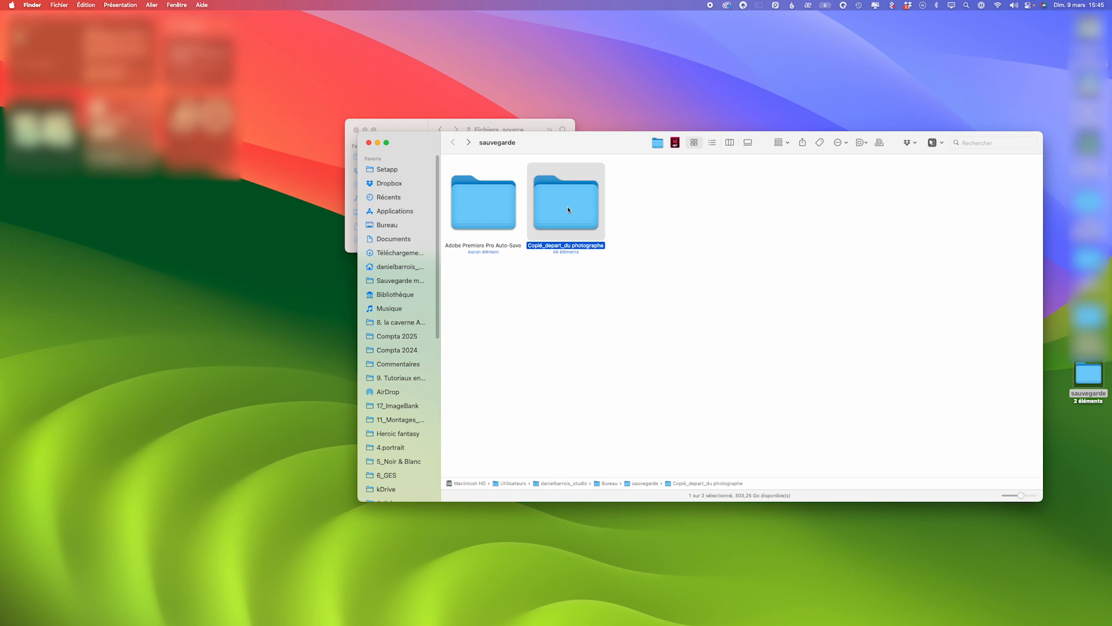
key(super+i)
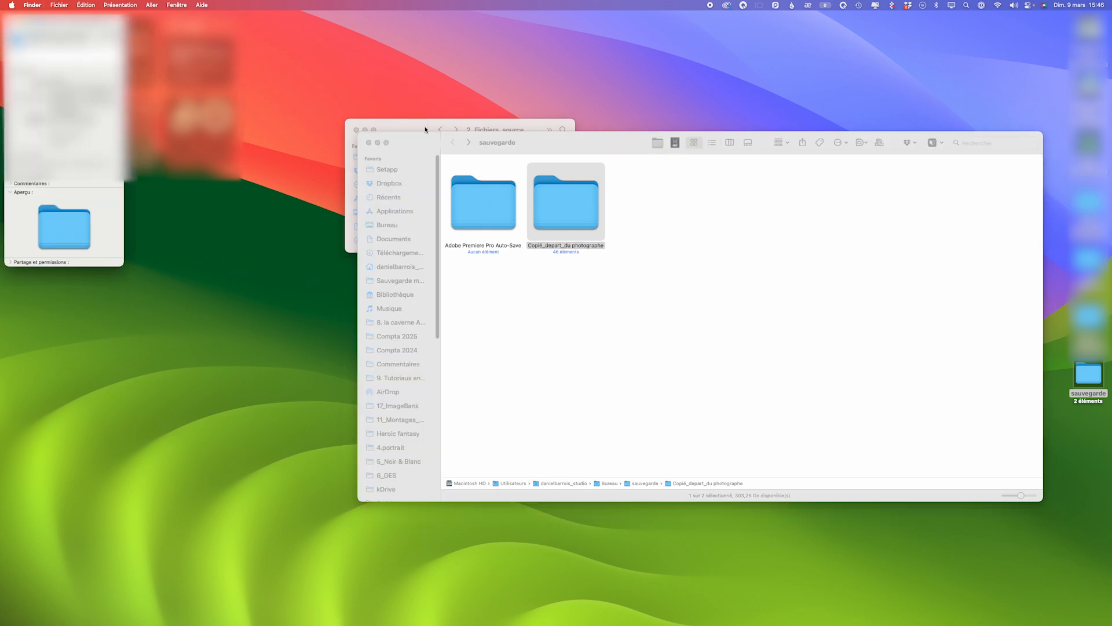
drag(96, 19, 728, 160)
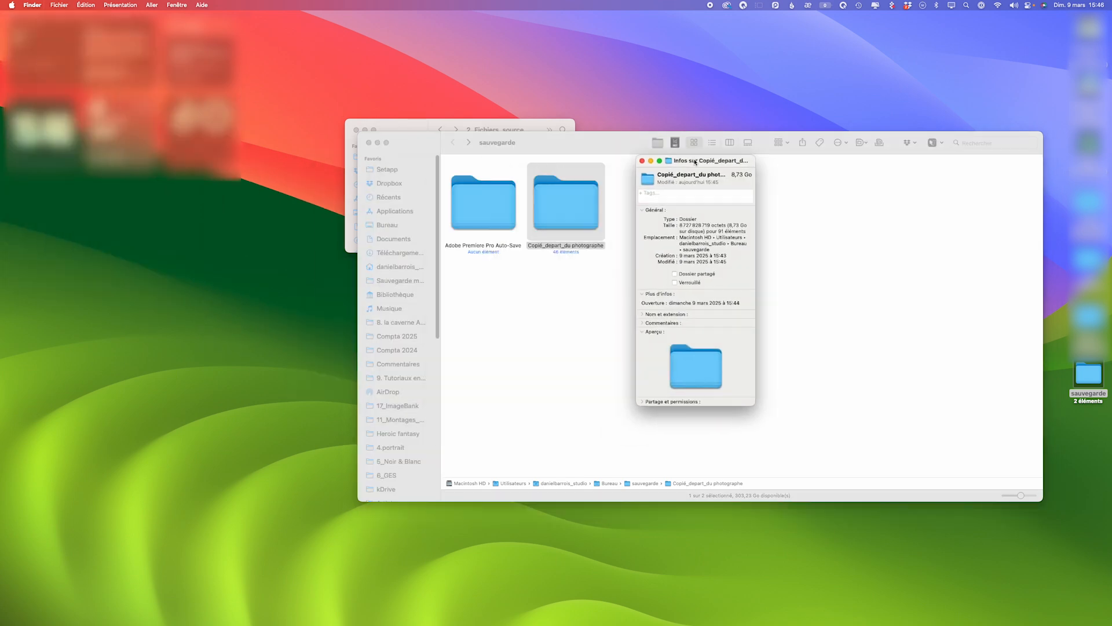
- View the file information for the 2_Le depart du photographe source folder, and close both folders' information windows
drag(533, 148, 533, 263)
click(529, 184)
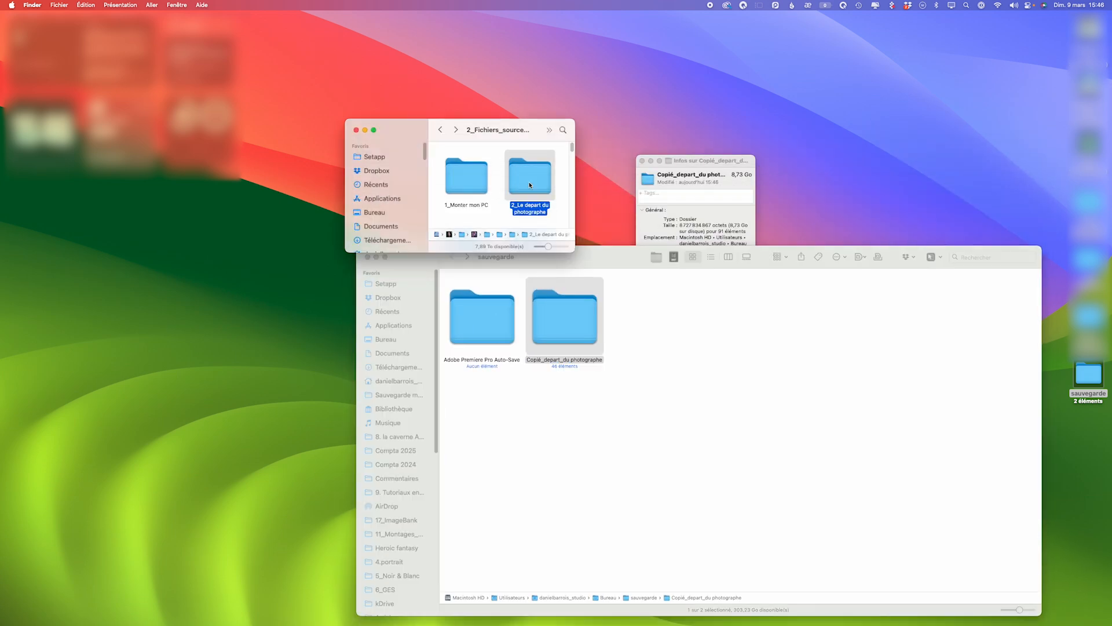
key(super+i)
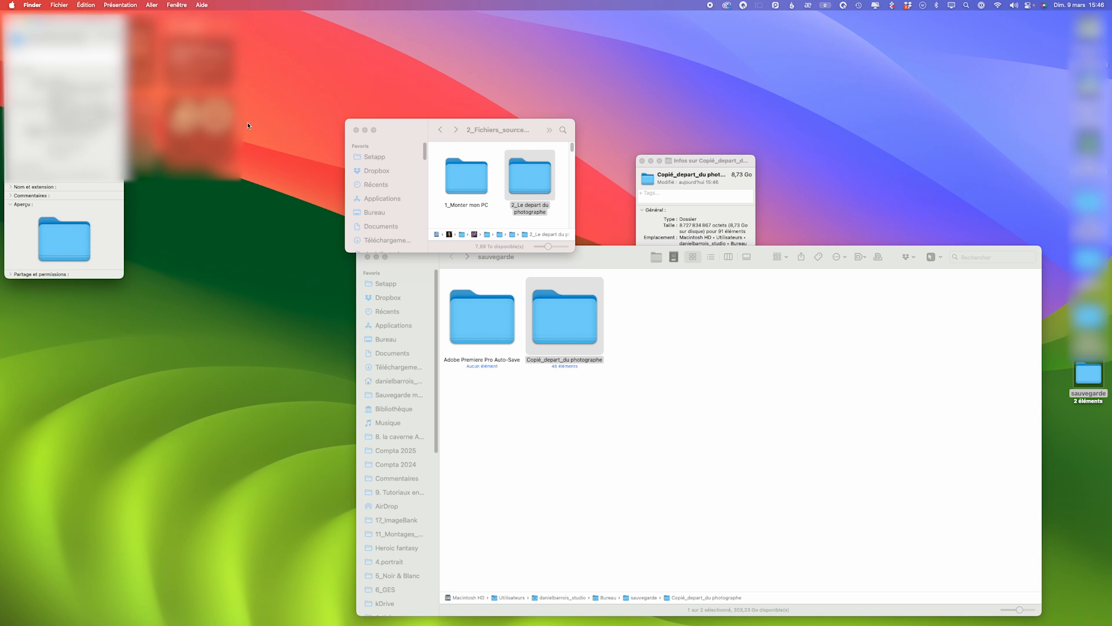
key(super+w)
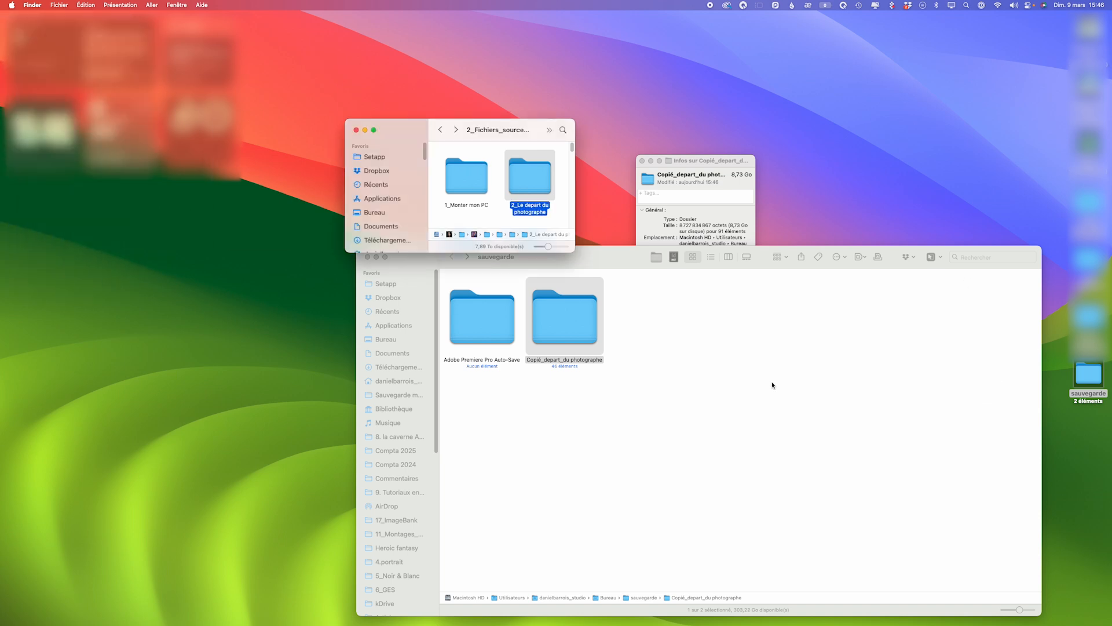
click(773, 382)
drag(617, 265, 598, 168)
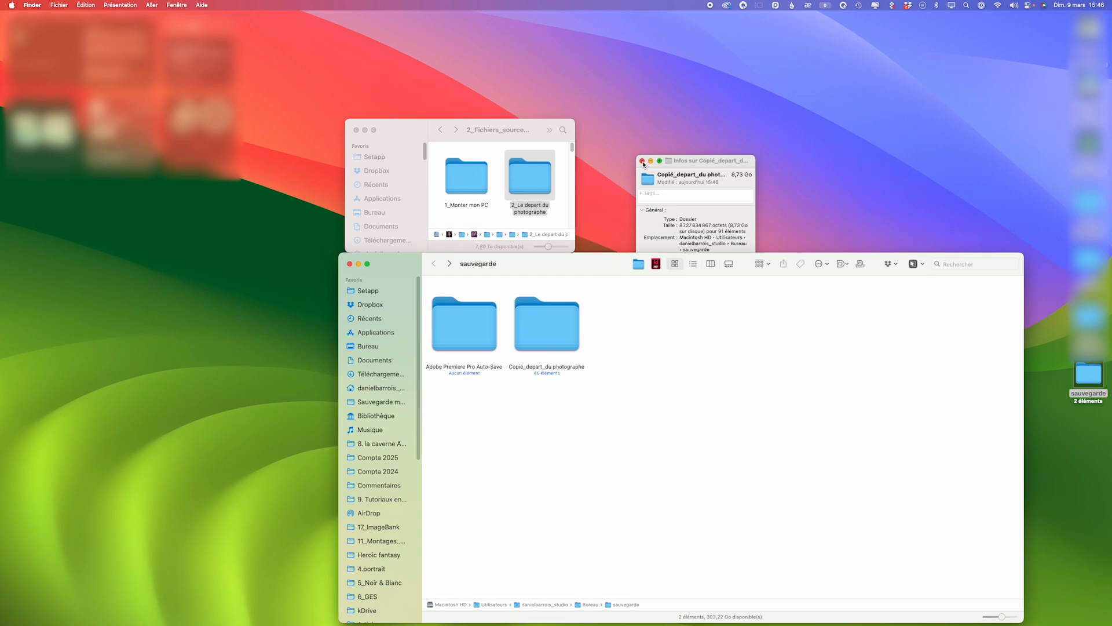
click(642, 160)
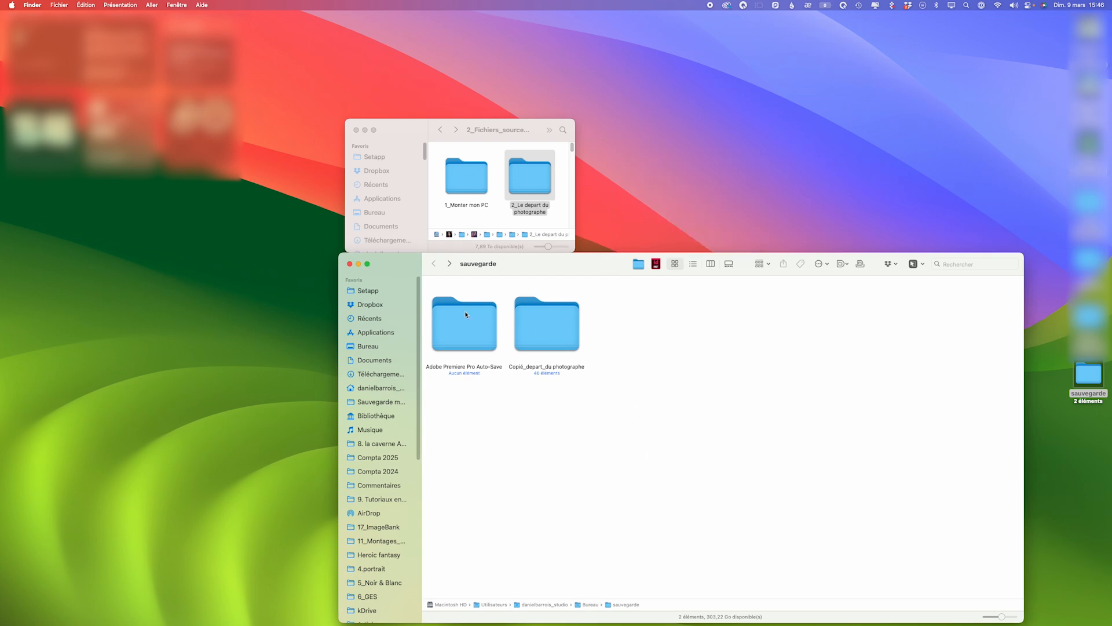
- Look inside the Copié_depart_du photographe folder again, return to the sauvegarde folder and minimise its window
click(526, 323)
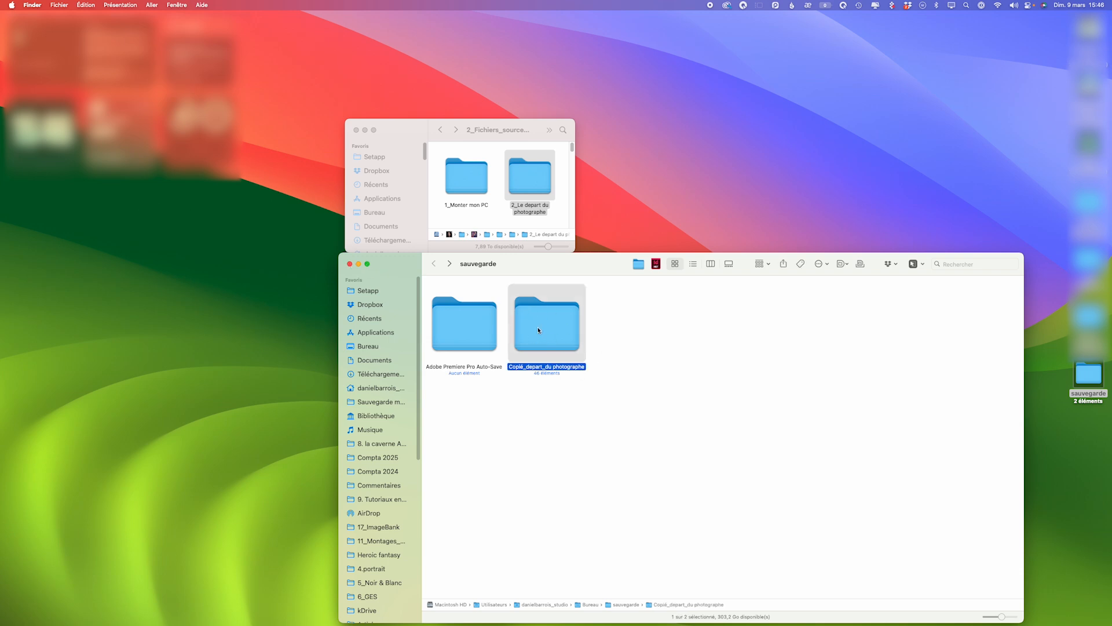
click(527, 368)
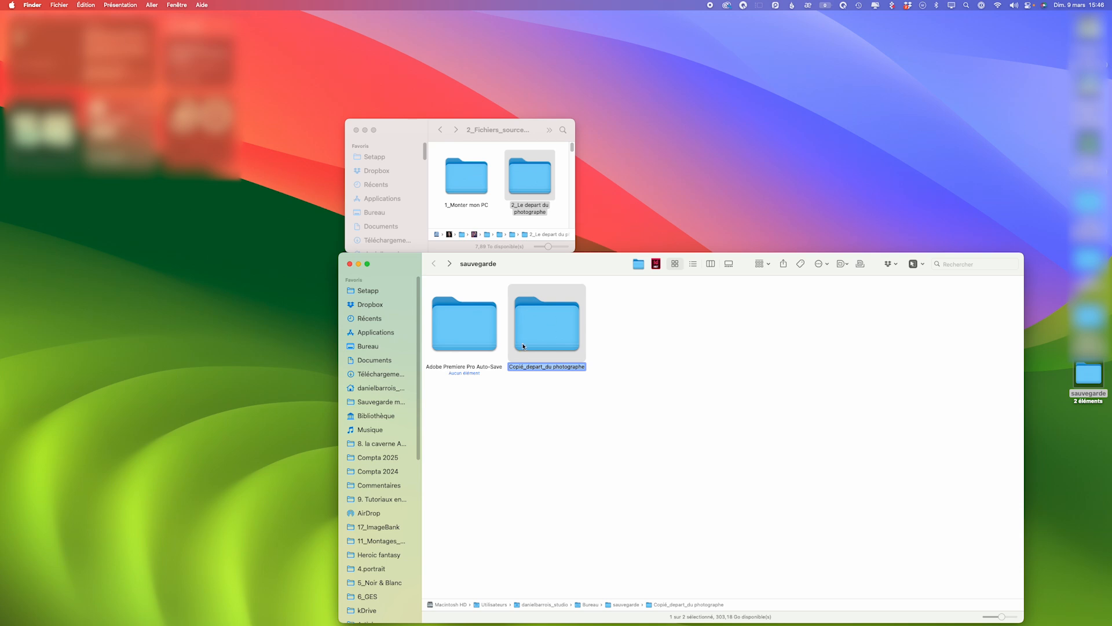
double_click(551, 327)
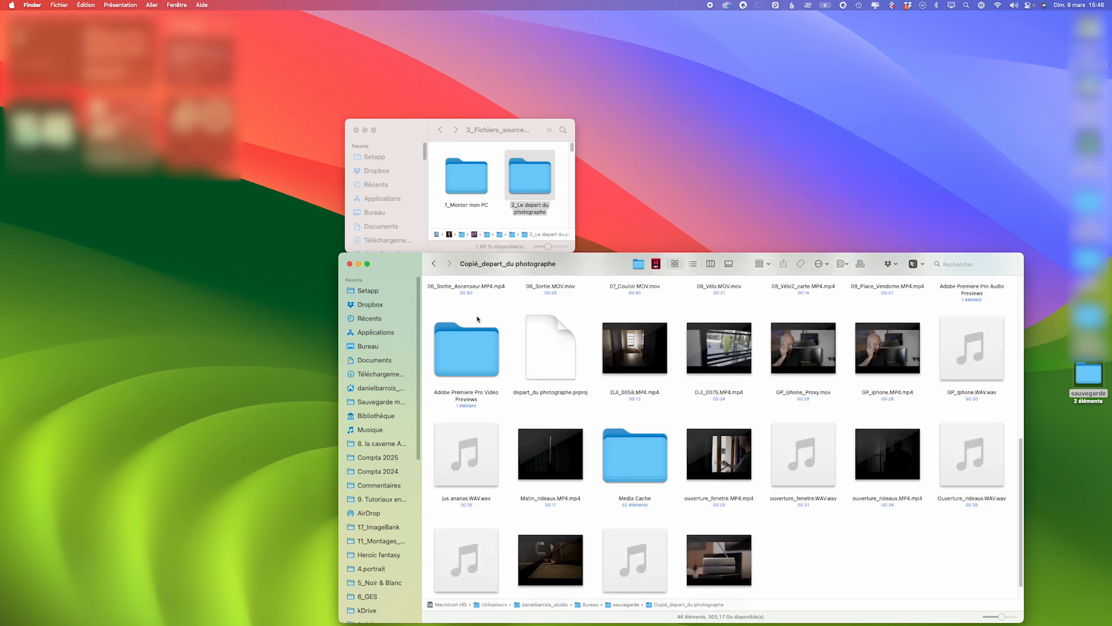
click(434, 263)
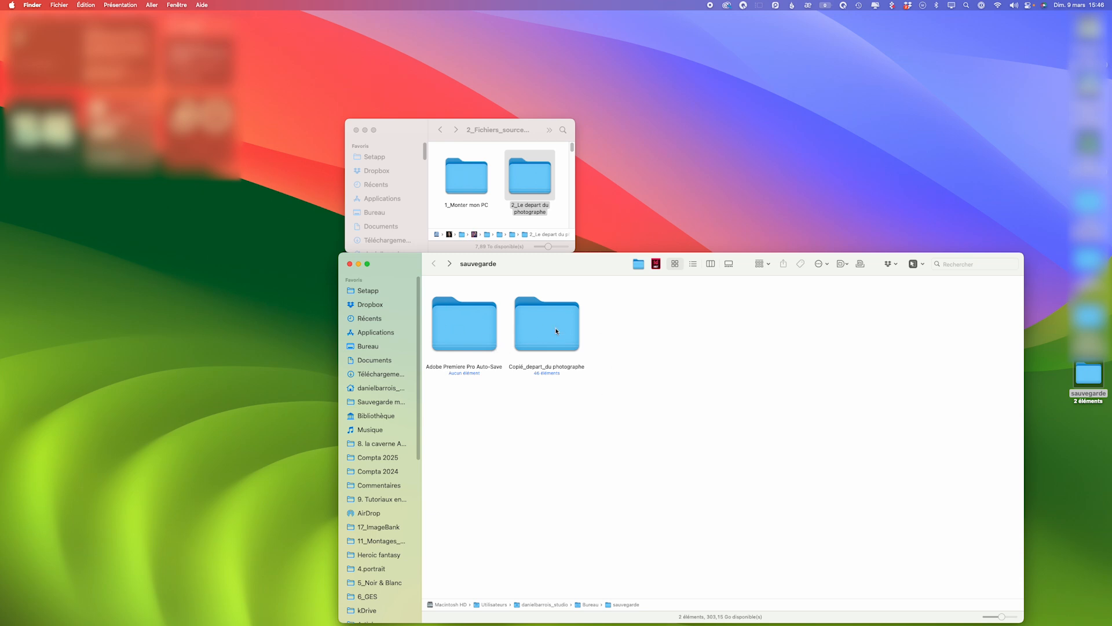
click(357, 265)
mouse_move(676, 619)
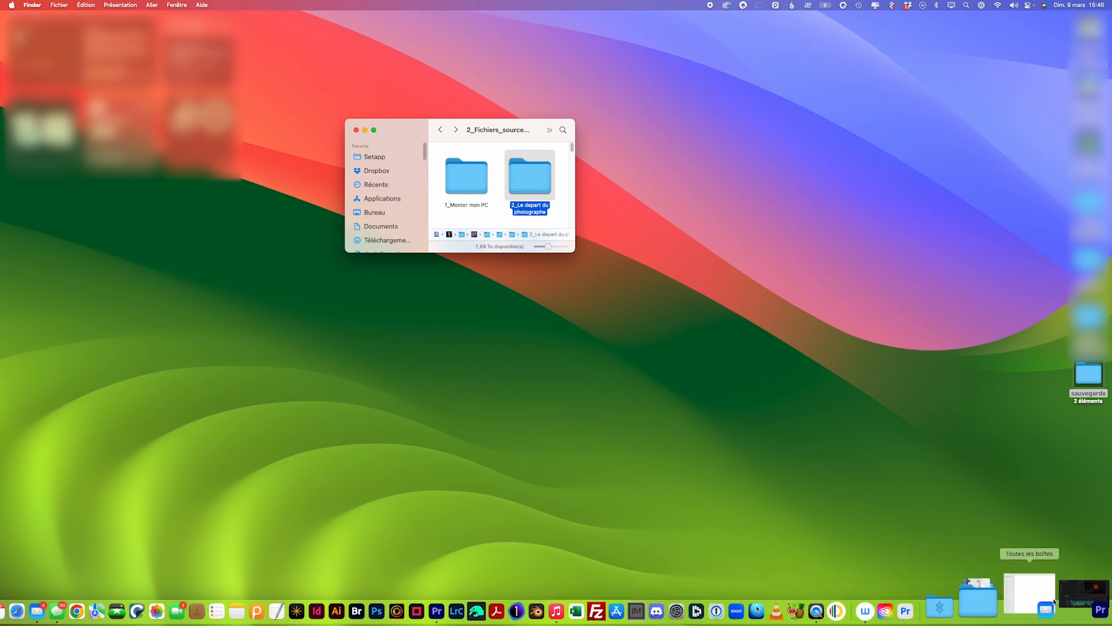
- Return to Premiere Pro, open the Project Manager, include the titre devant sequence, and choose to copy and transcode the used clips to a new location
click(1070, 594)
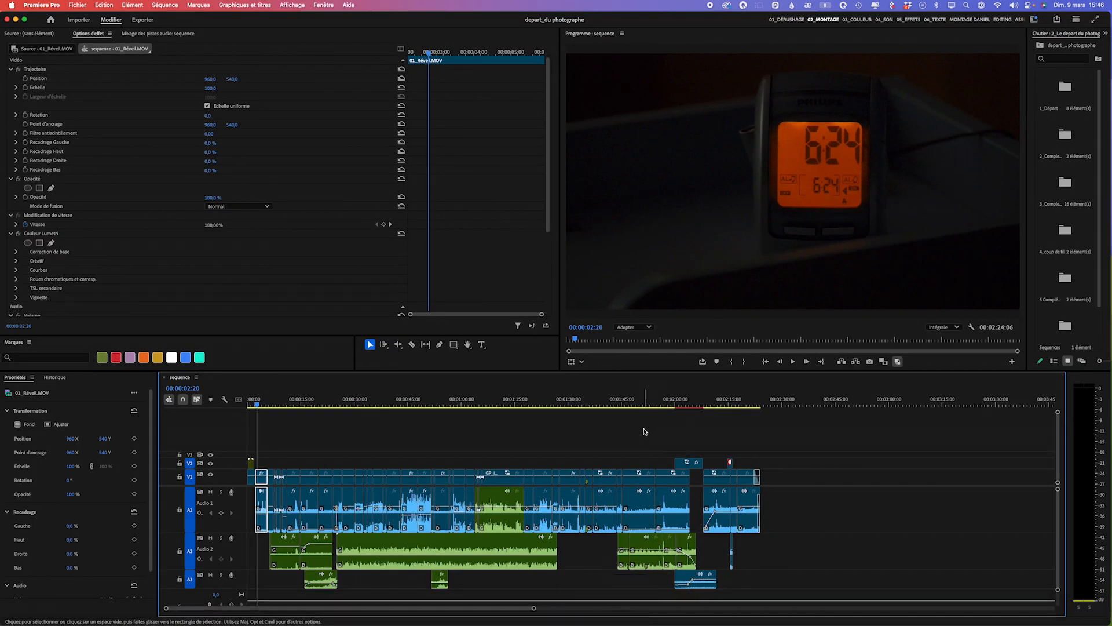
click(78, 6)
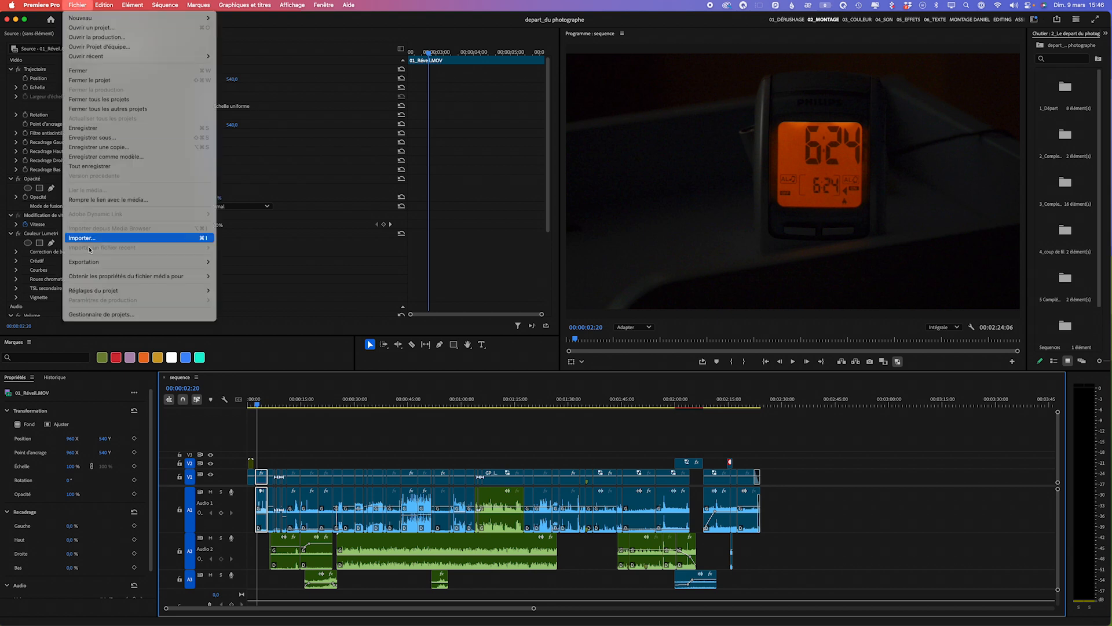
click(94, 315)
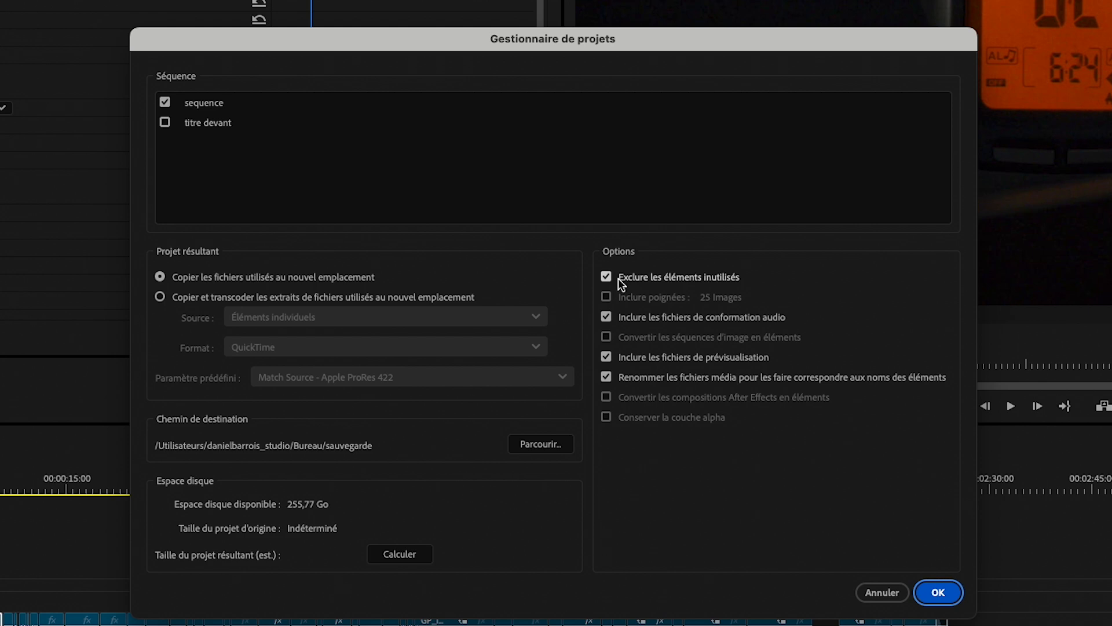
click(166, 123)
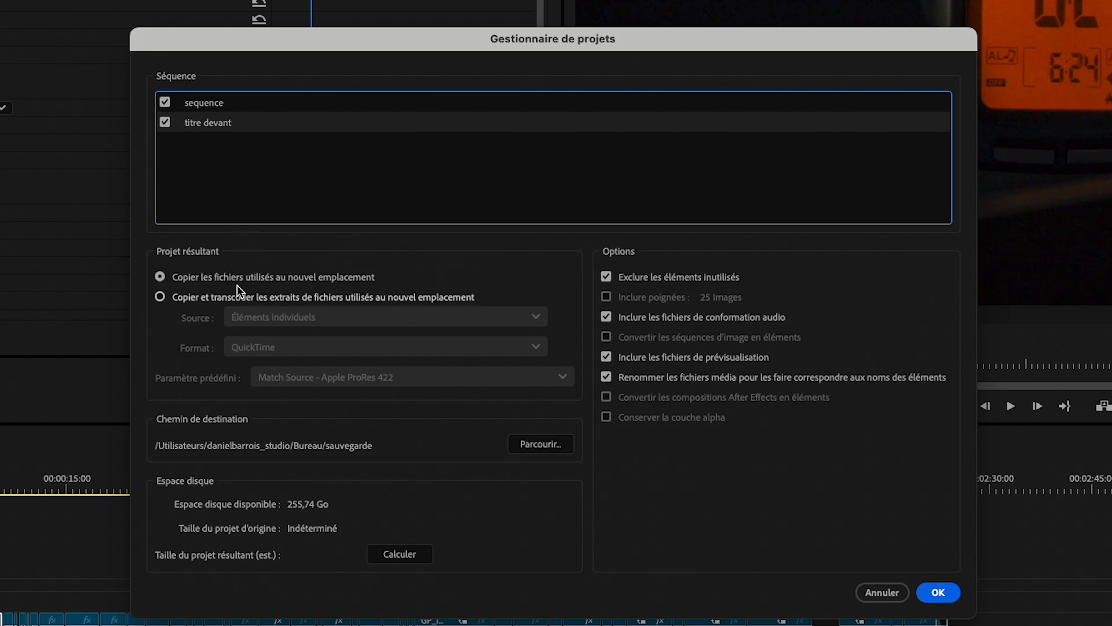
click(160, 296)
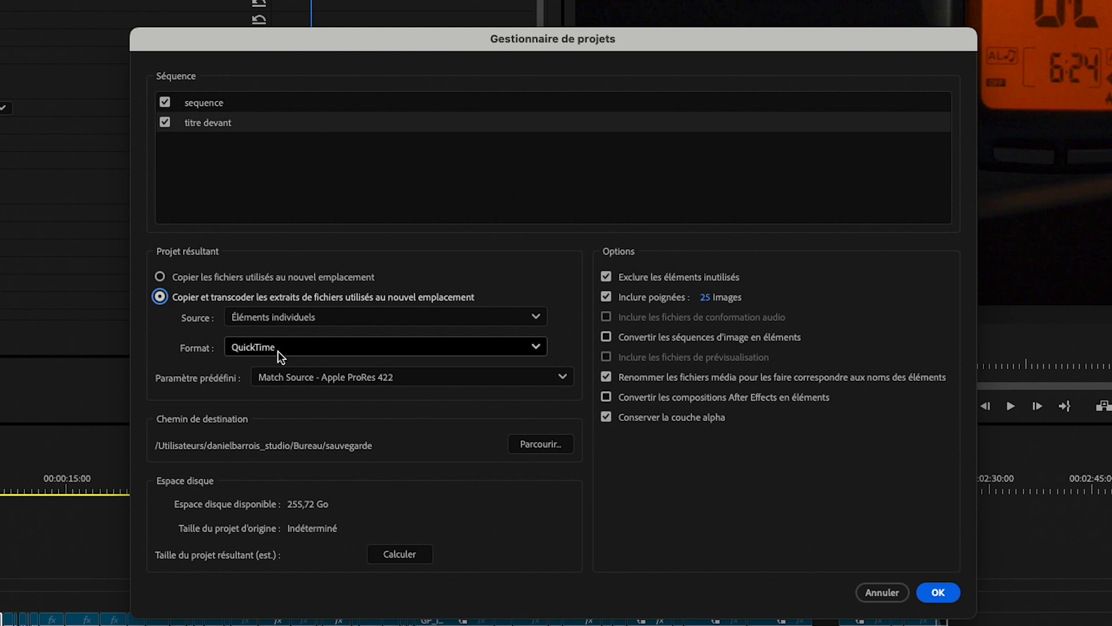
- Set the transcoding format to QuickTime and its preset to Match Source - Apple ProRes 422 LT
click(342, 348)
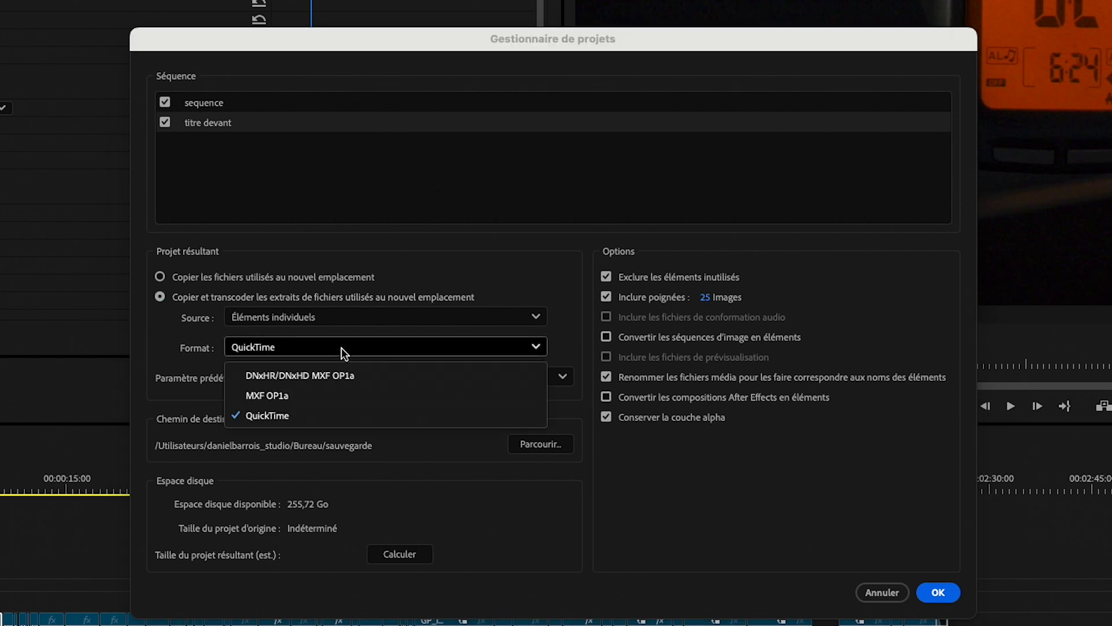
click(308, 376)
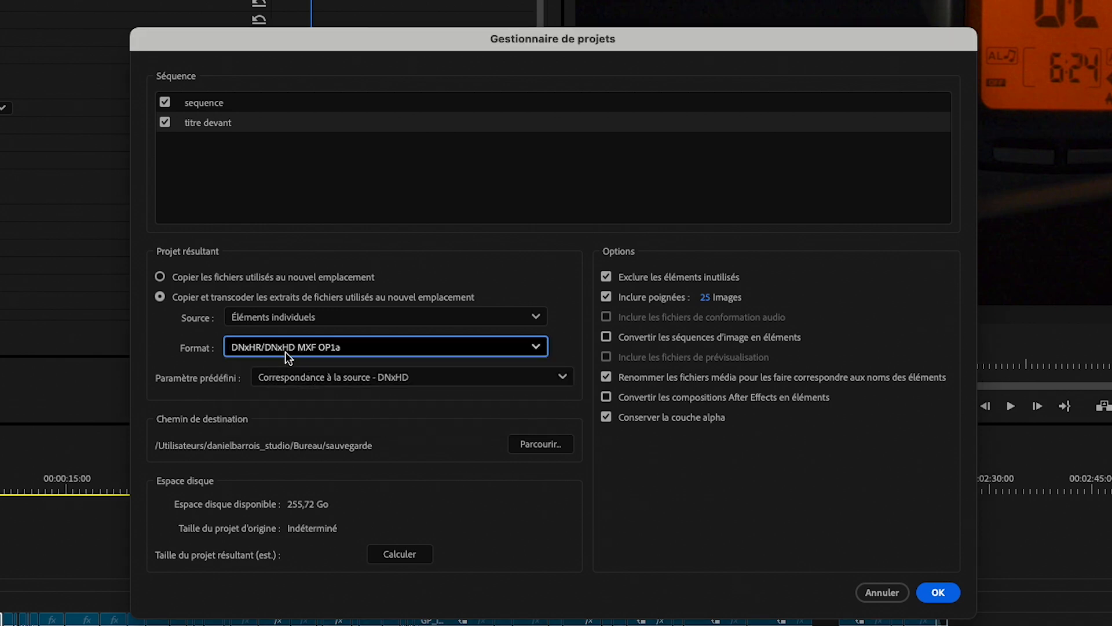
click(305, 350)
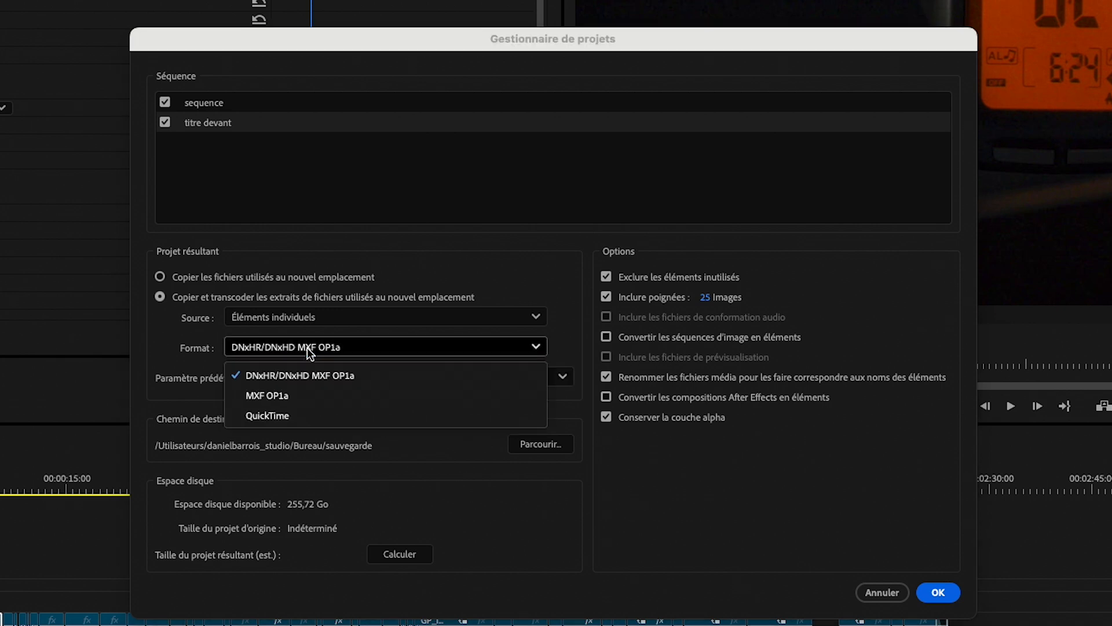
click(282, 412)
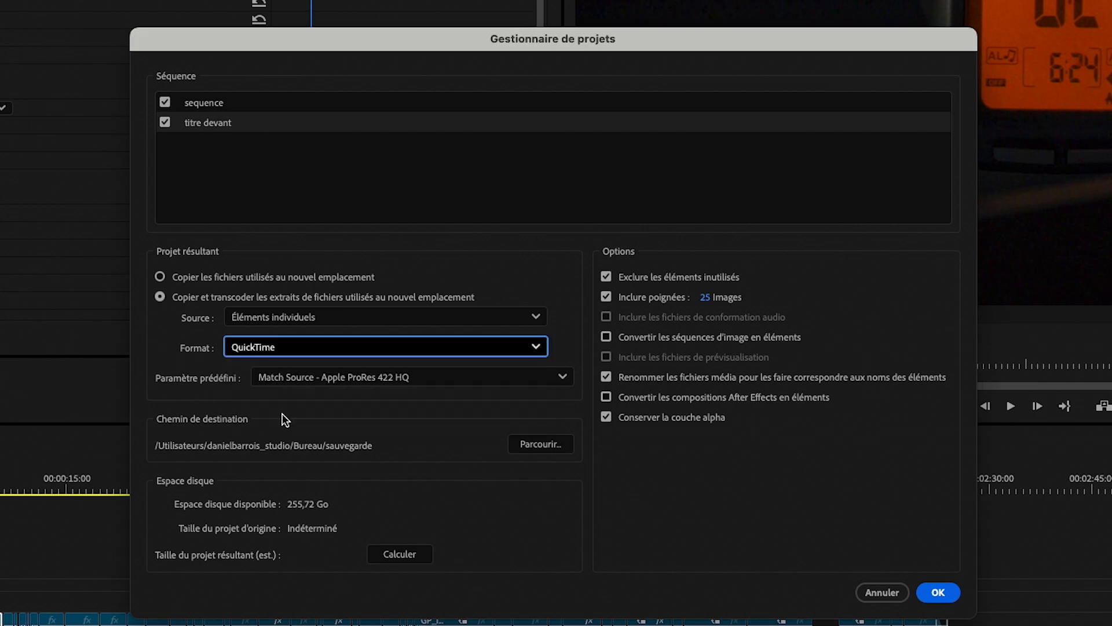
click(385, 379)
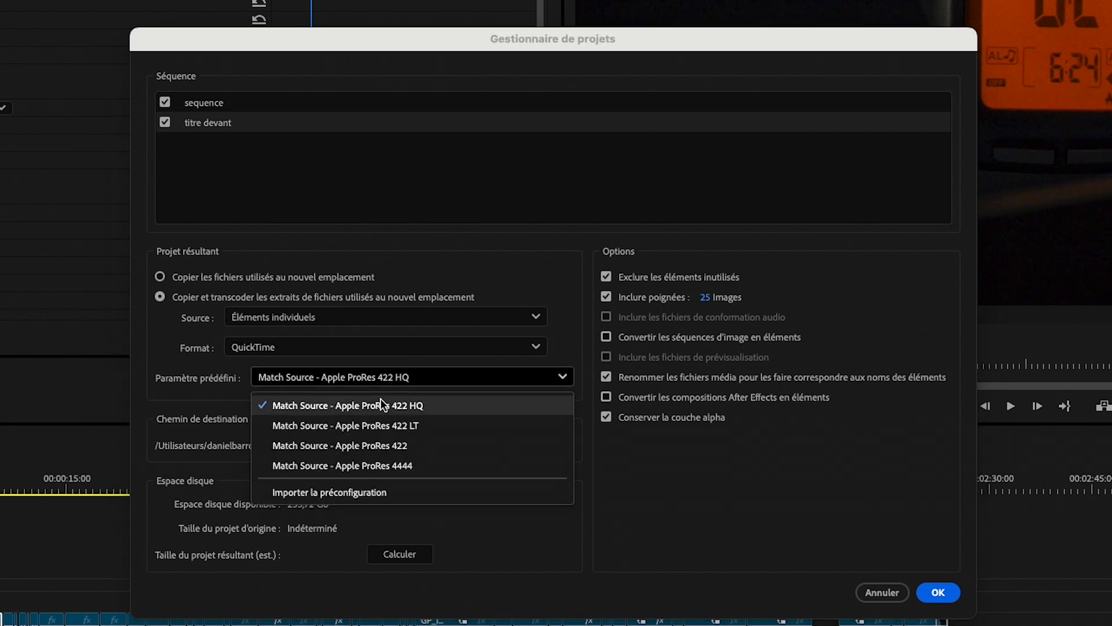
click(388, 446)
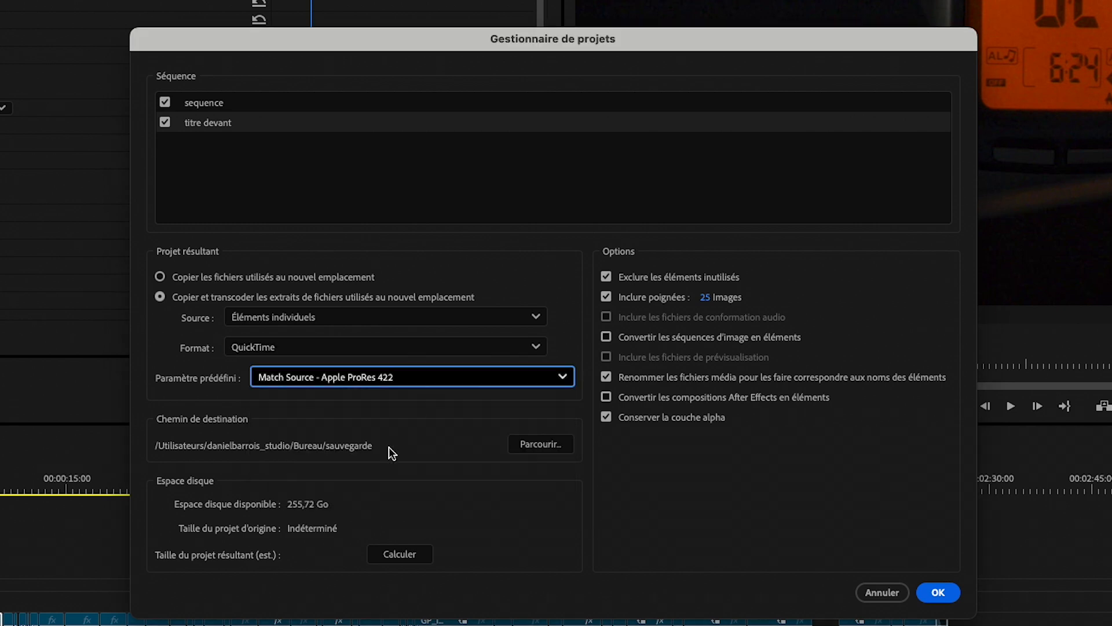
click(366, 375)
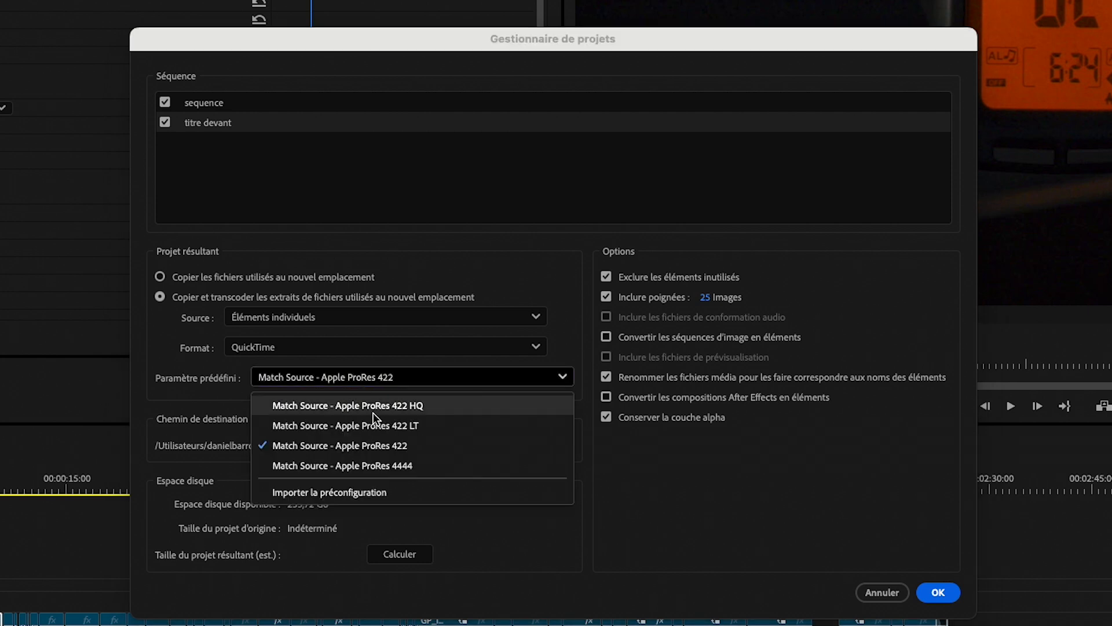
click(440, 429)
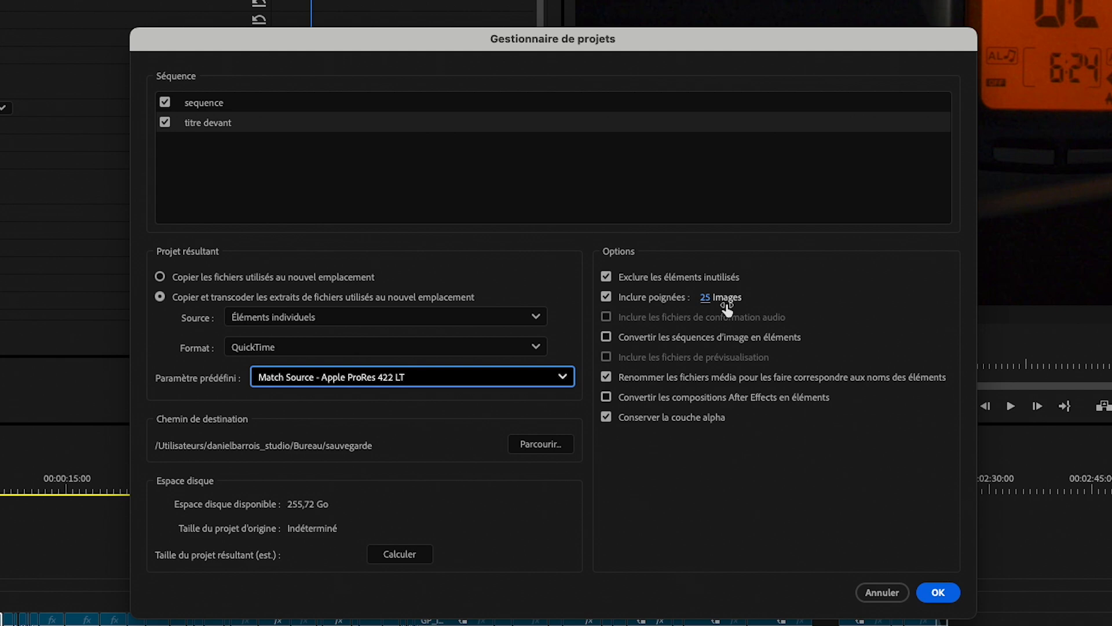
- Set the included clip handles to 50 frames
click(706, 298)
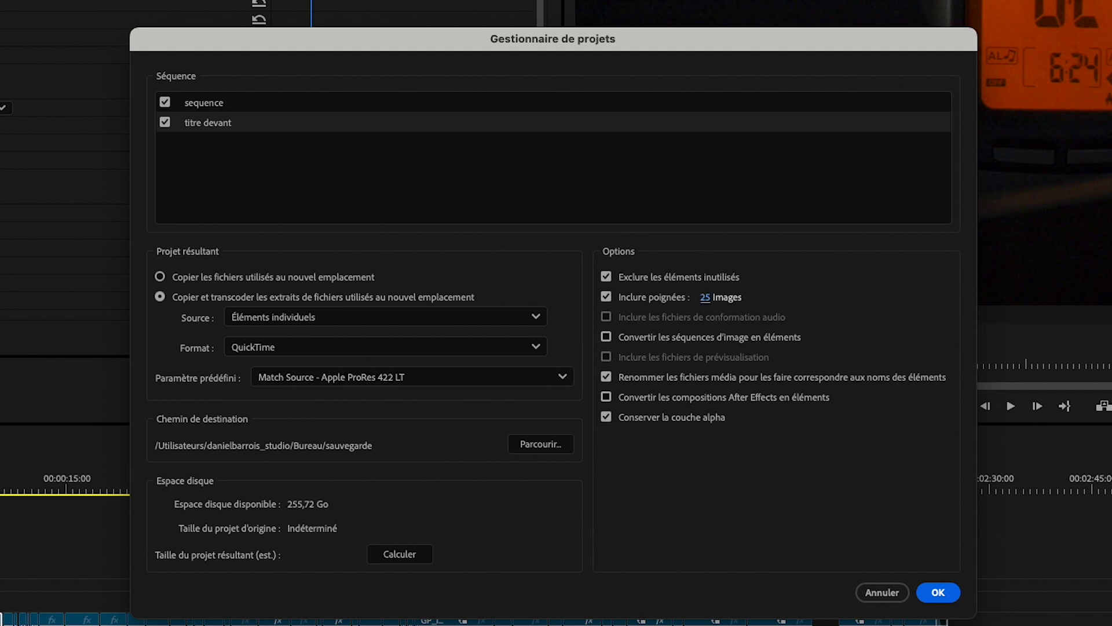
text(50)
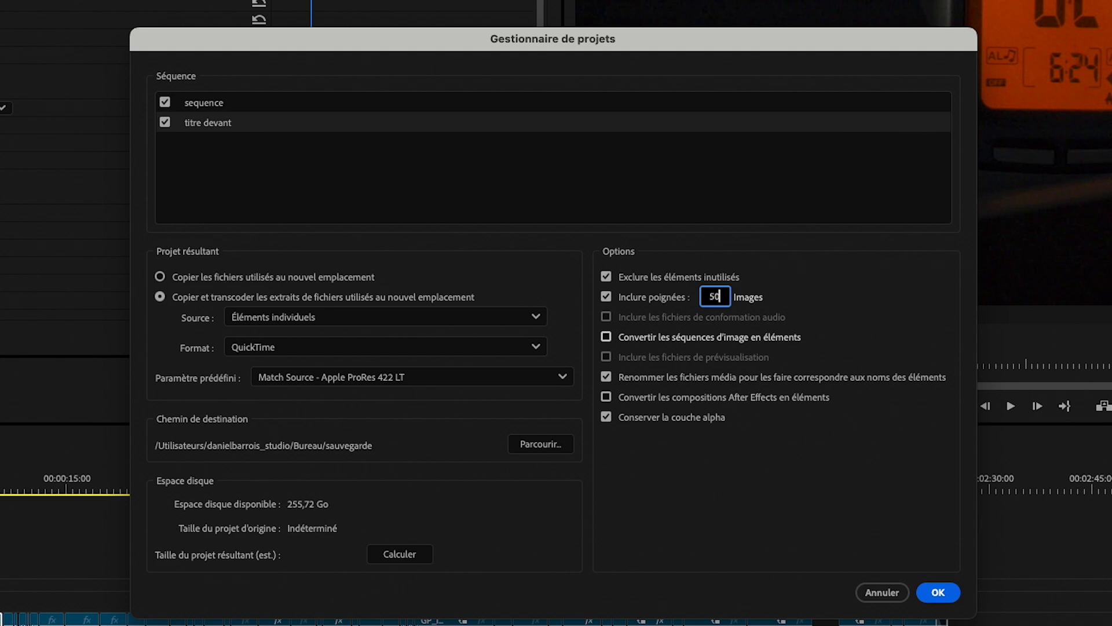
key(Return)
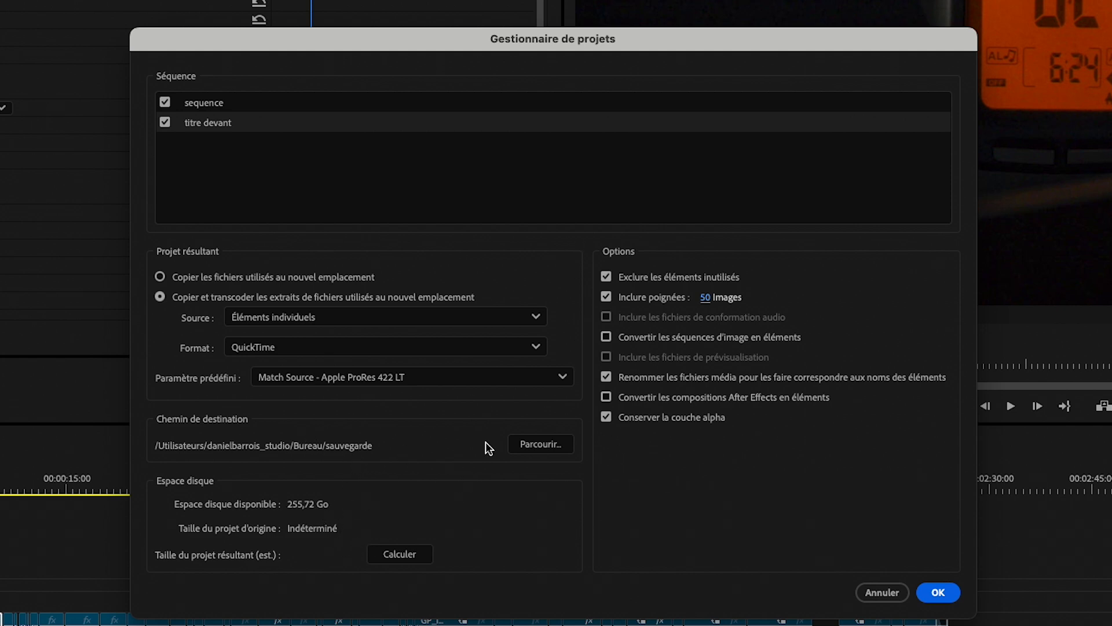
- Choose the Desktop's sauvegarde folder as the destination path and run the transcoded project backup
click(530, 444)
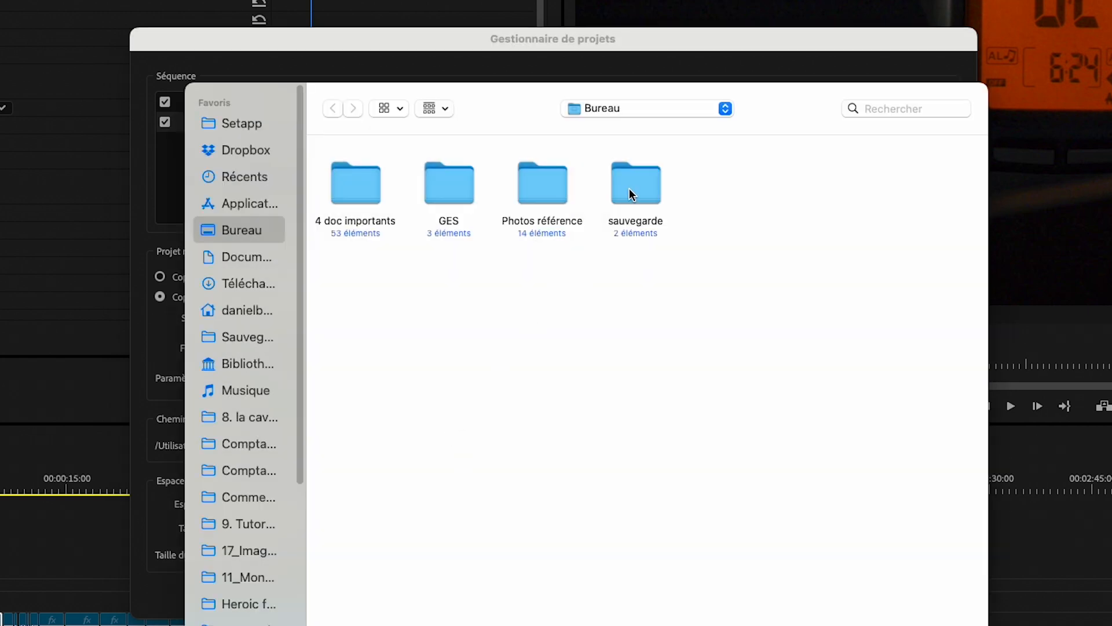
double_click(629, 188)
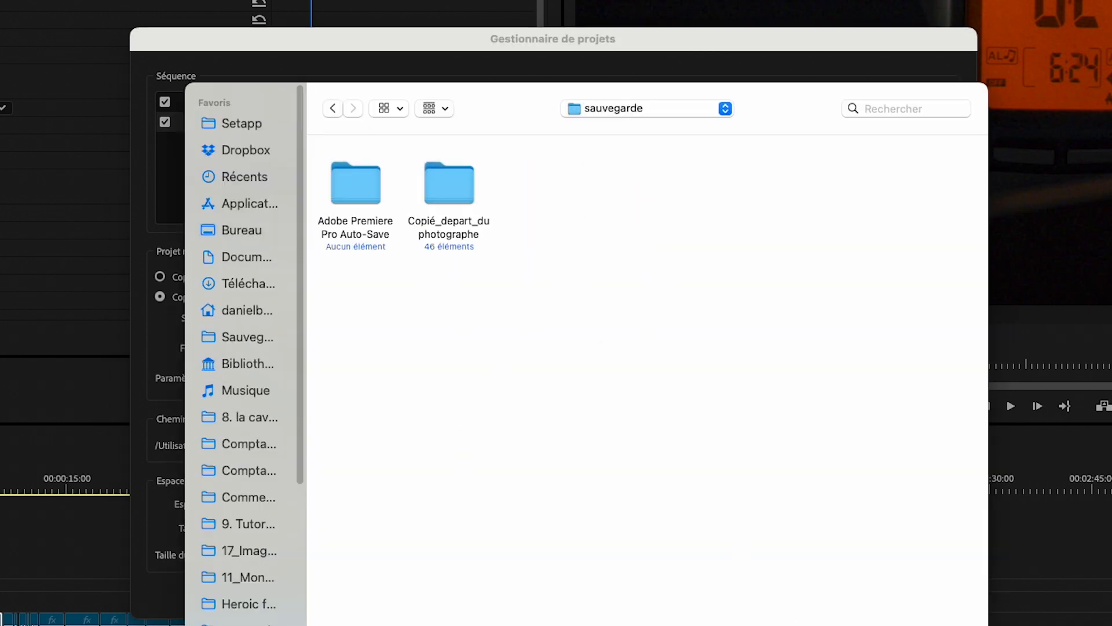
key(Return)
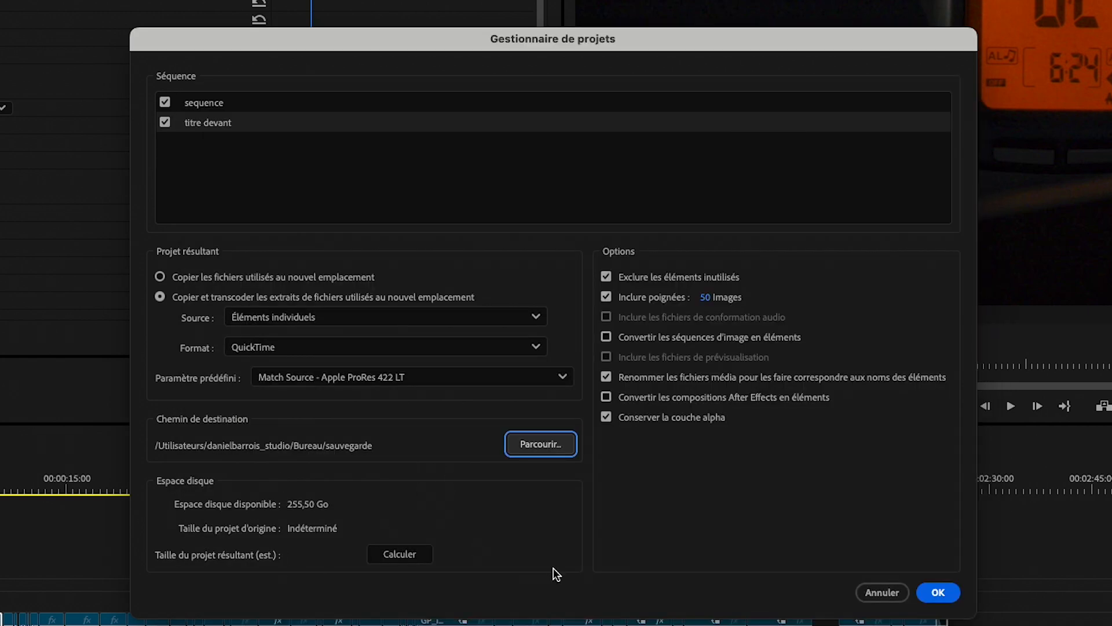
click(945, 594)
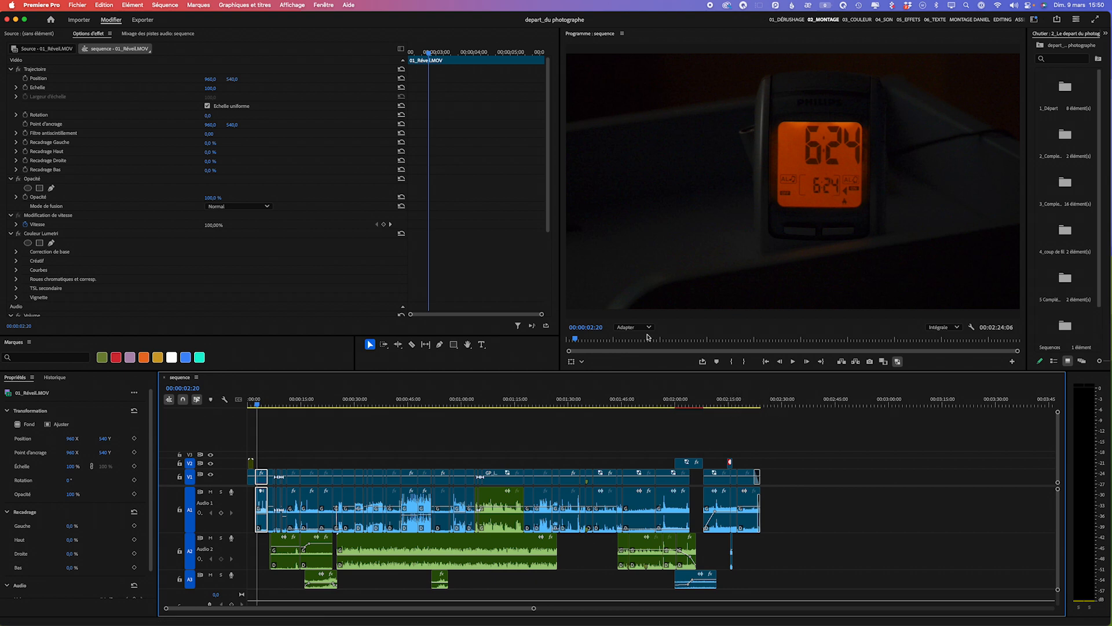
- Minimise Premiere Pro and browse the contents of the Transcodé_depart_du photographe folder inside the Desktop's sauvegarde folder
click(16, 20)
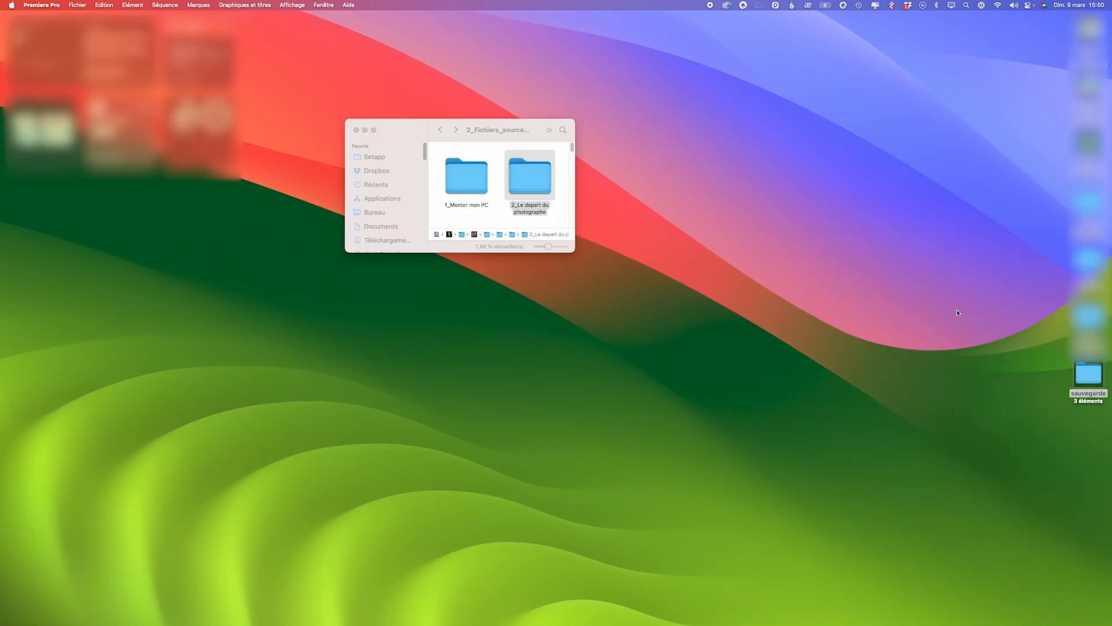
double_click(1089, 377)
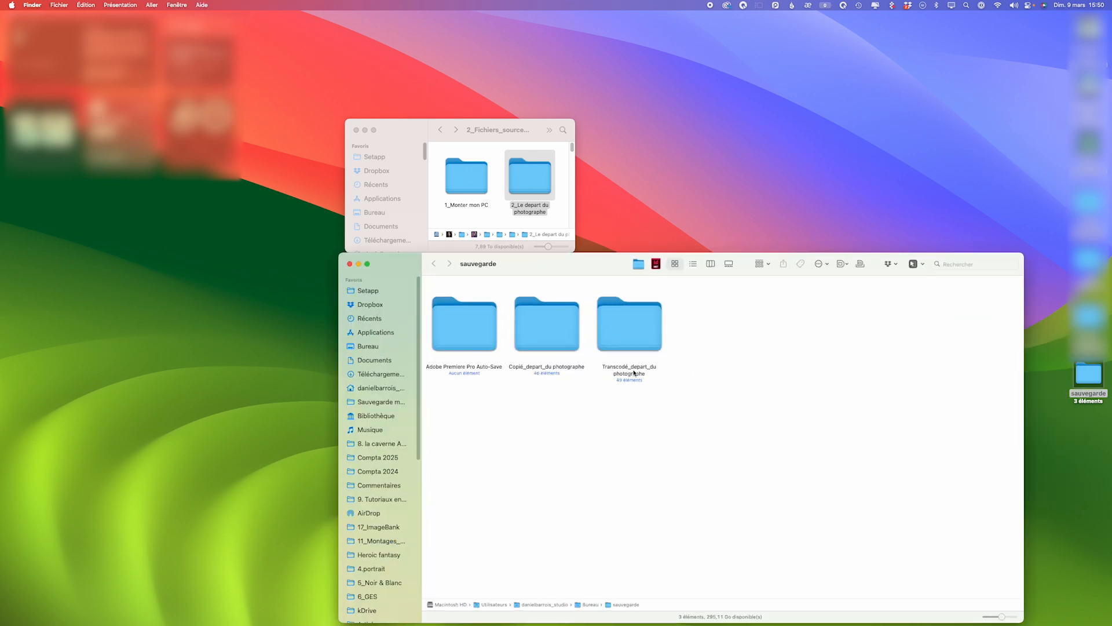
double_click(628, 338)
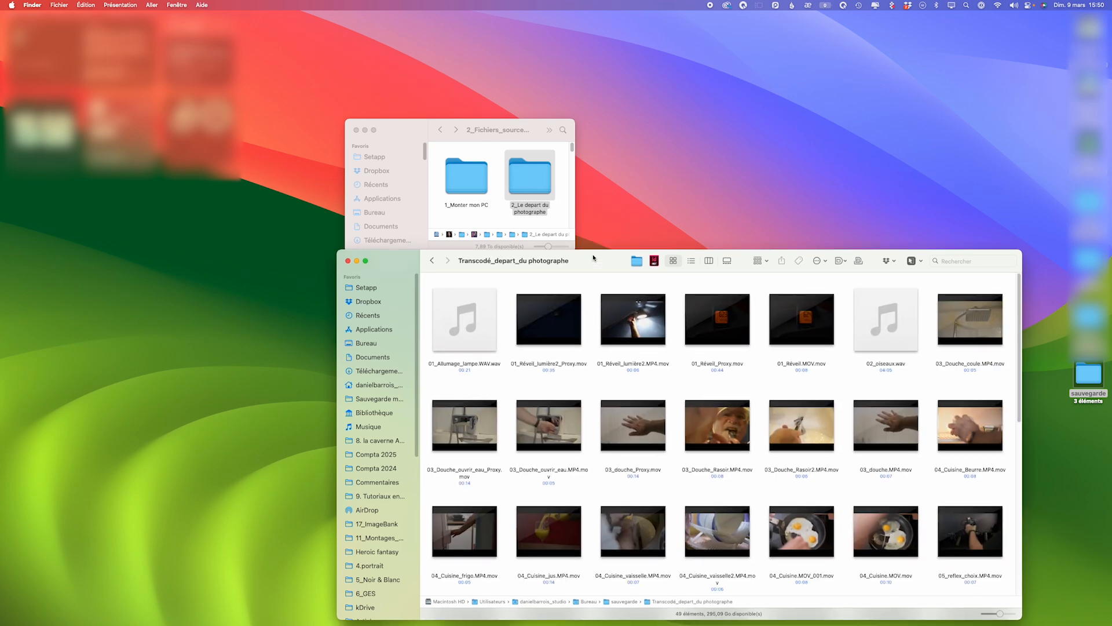
drag(593, 258, 515, 102)
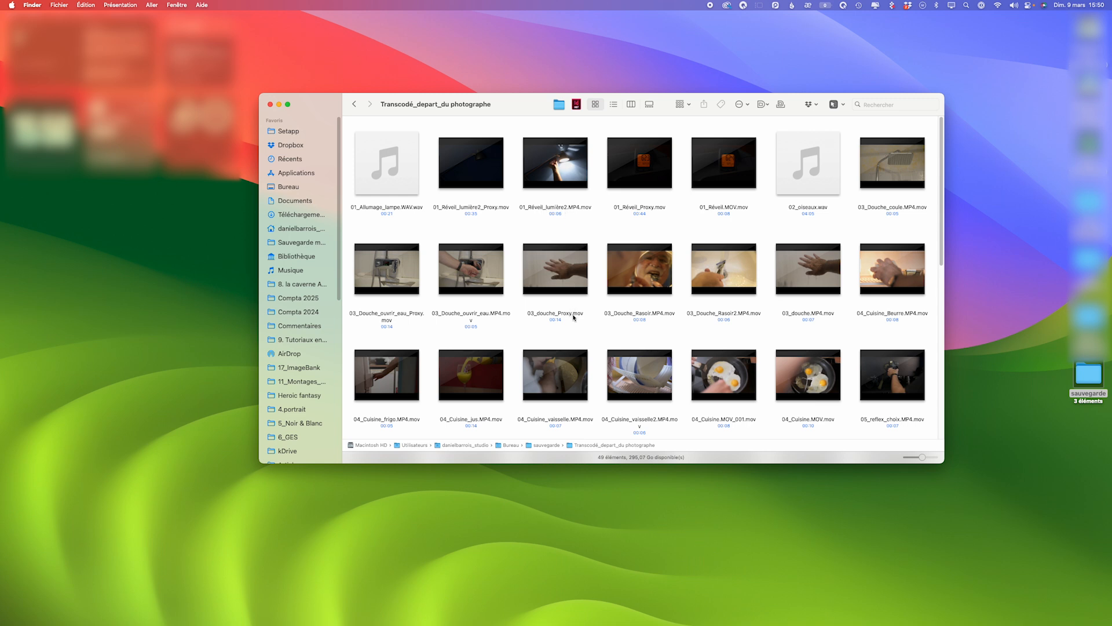
mouse_move(484, 179)
scroll(579, 316, down, 5)
scroll(581, 327, down, 5)
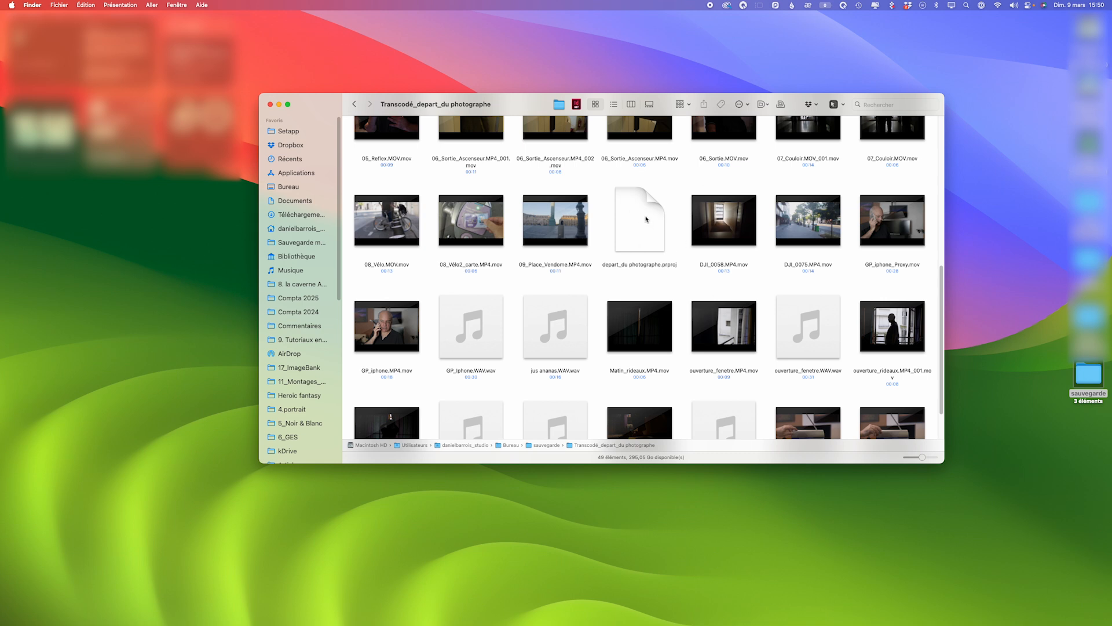
- Open the transcoded folder's depart_du photographe.prproj in Premiere Pro without relinking the missing proxy, and scrub its sequence to about 00:01:54:16
right_click(634, 219)
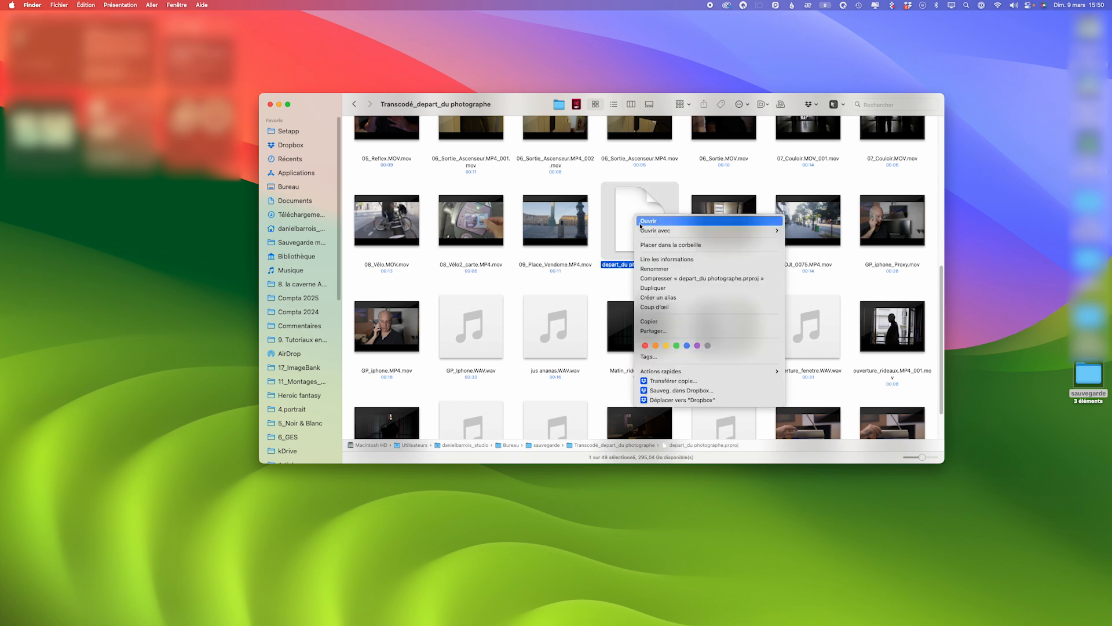
mouse_move(725, 231)
click(857, 245)
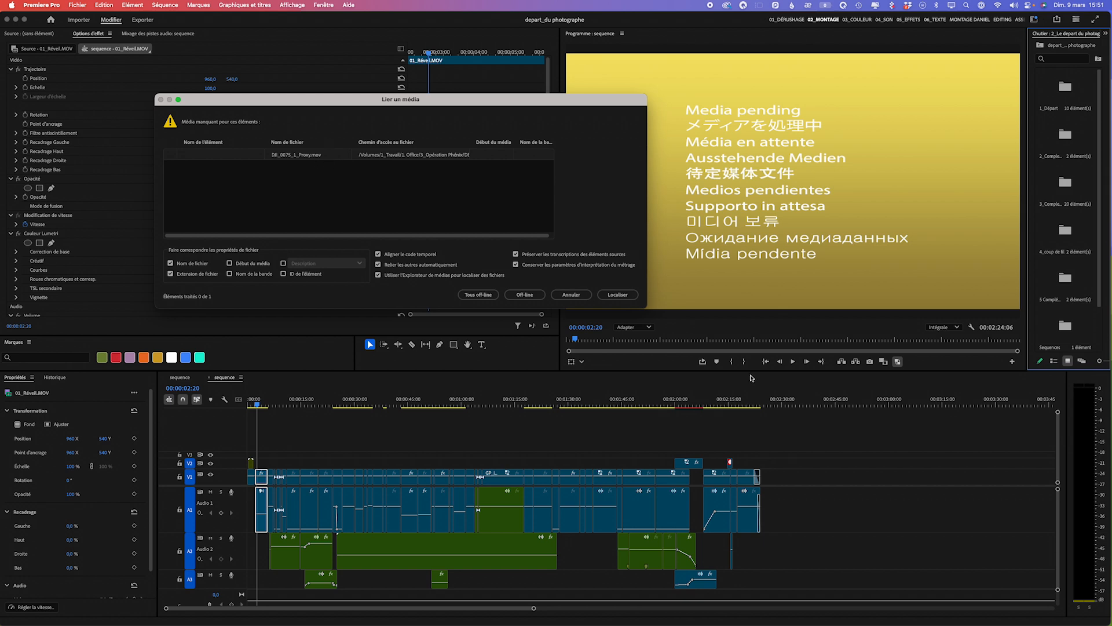
click(572, 294)
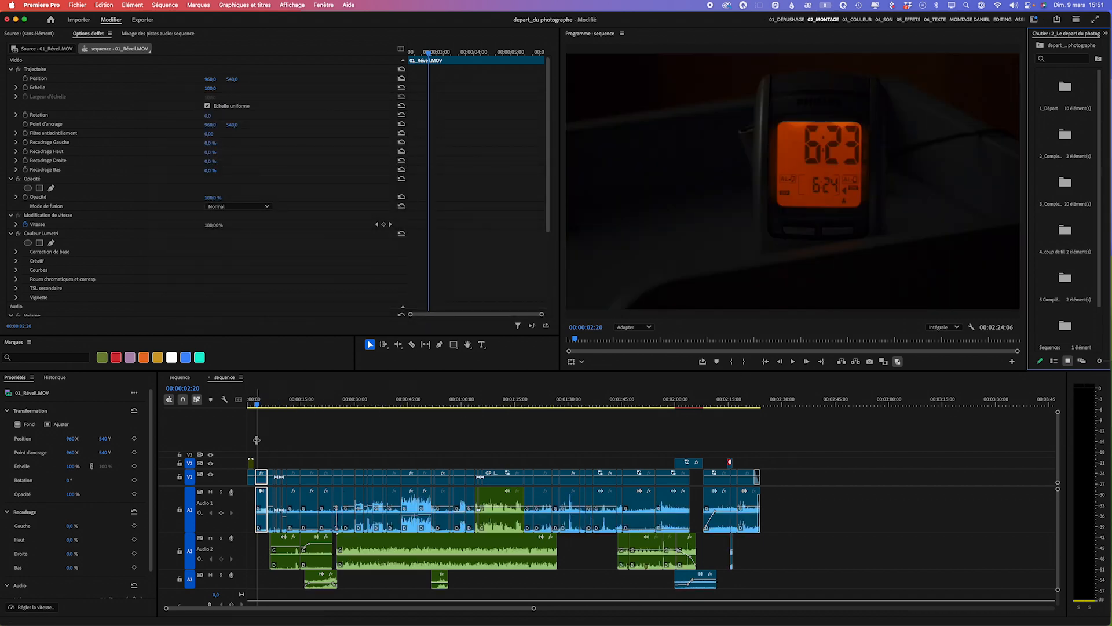
click(251, 408)
drag(251, 407, 655, 434)
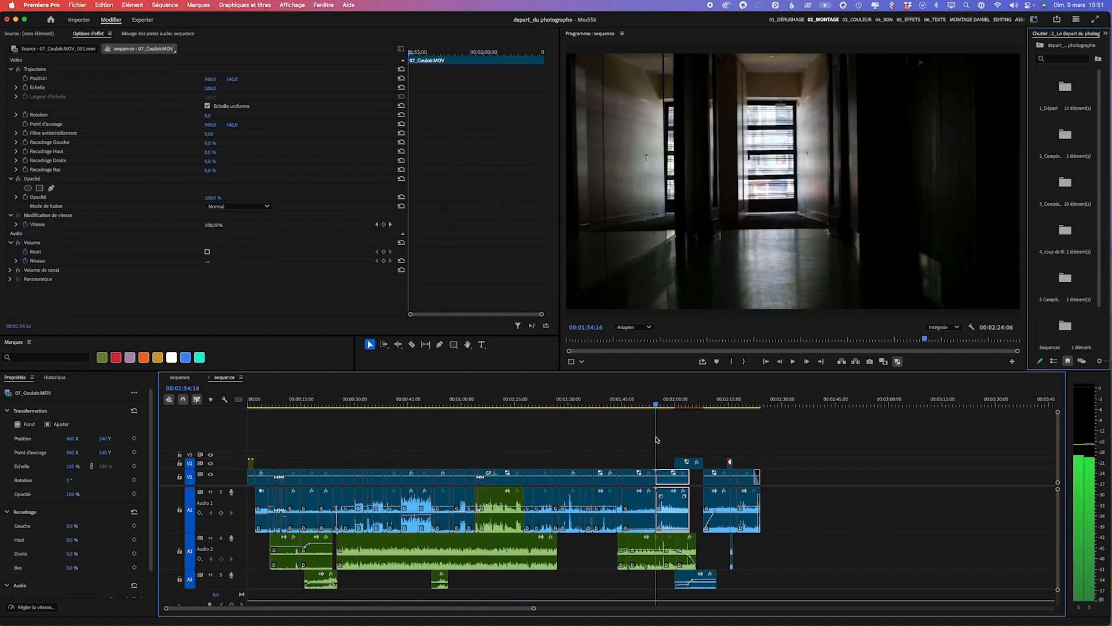
- Try to ripple-extend the start of the 06_Sortie_Ascenseur.MP4 clip beginning at 00:01:37:02, and undo the trim
click(603, 502)
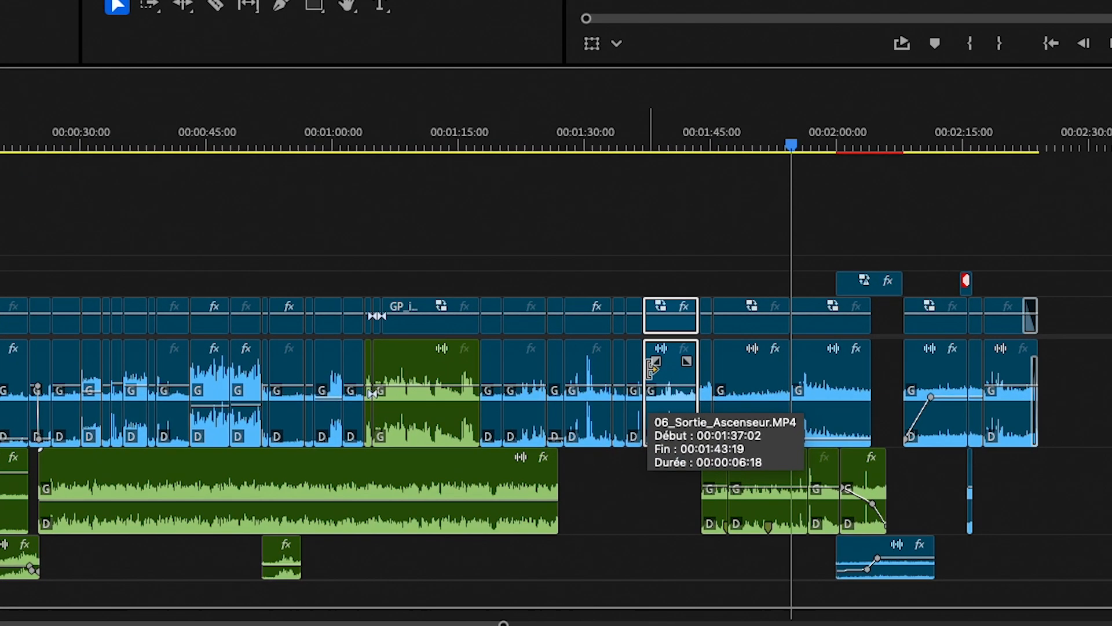
drag(652, 367, 623, 371)
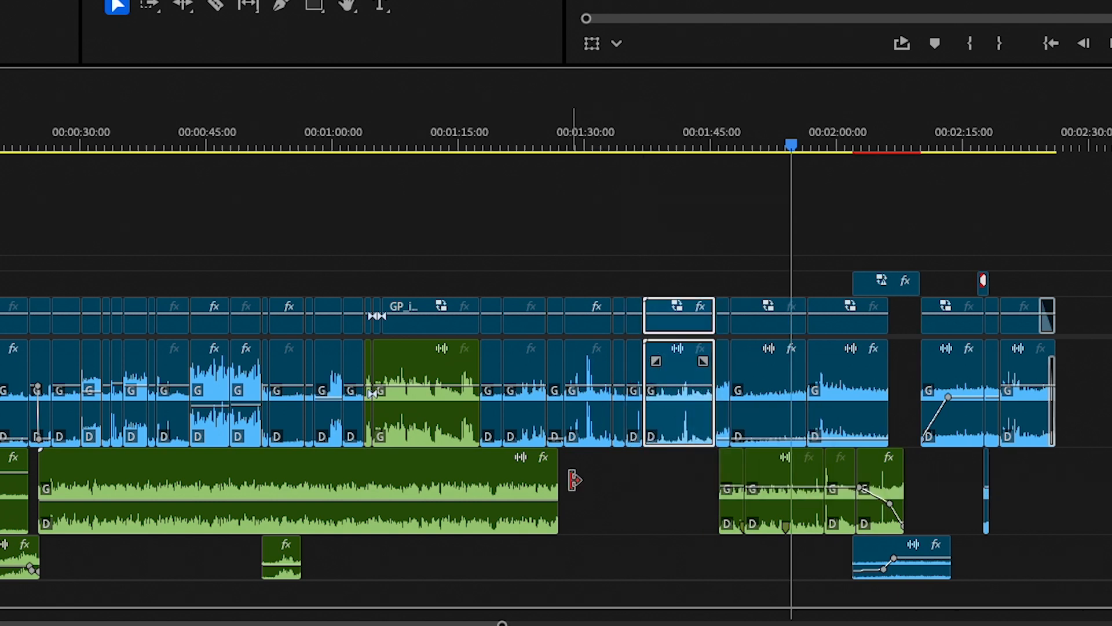
key(ctrl+z)
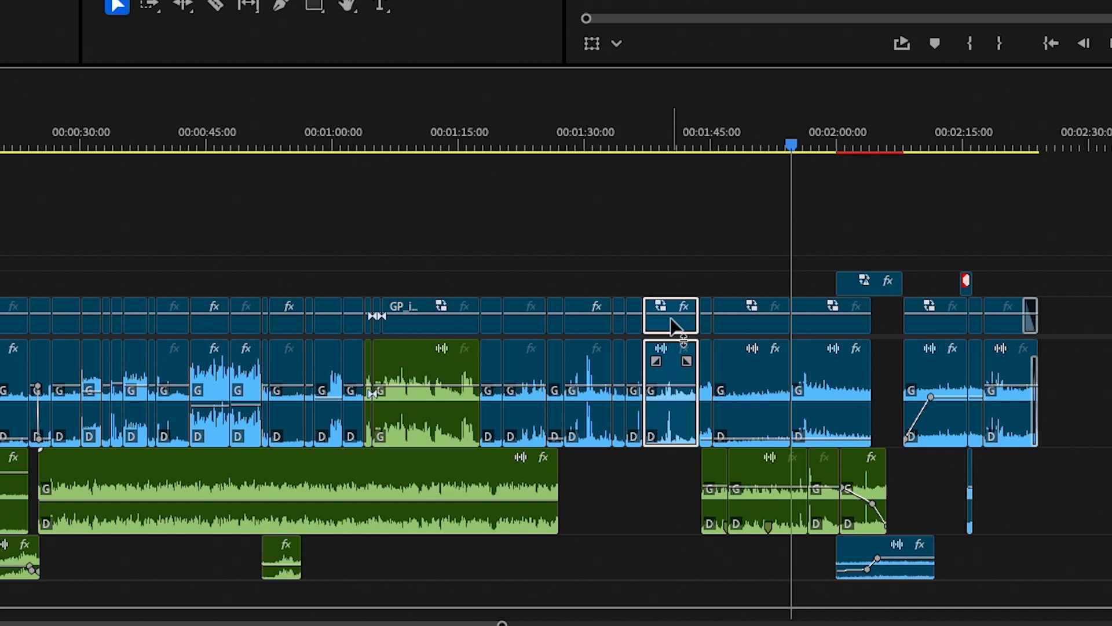
- Move the 06_Sortie_Ascenseur.MP4 clip's video to V2 and its audio to A3, and extend both ends of the clip into its handles
drag(674, 335, 673, 309)
drag(686, 432, 699, 565)
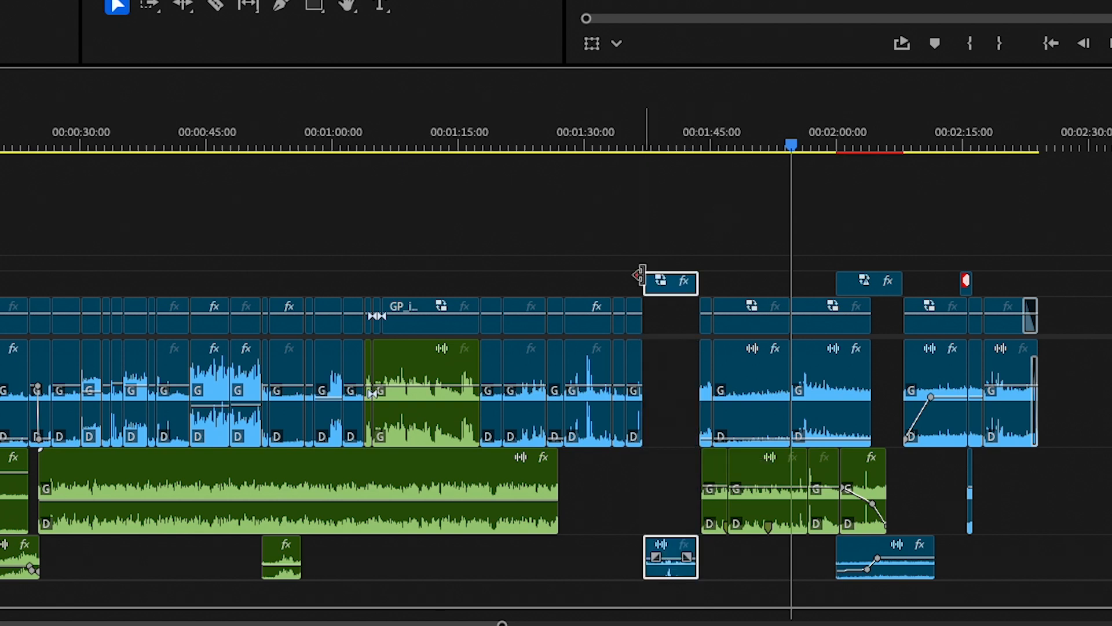
drag(636, 281, 603, 288)
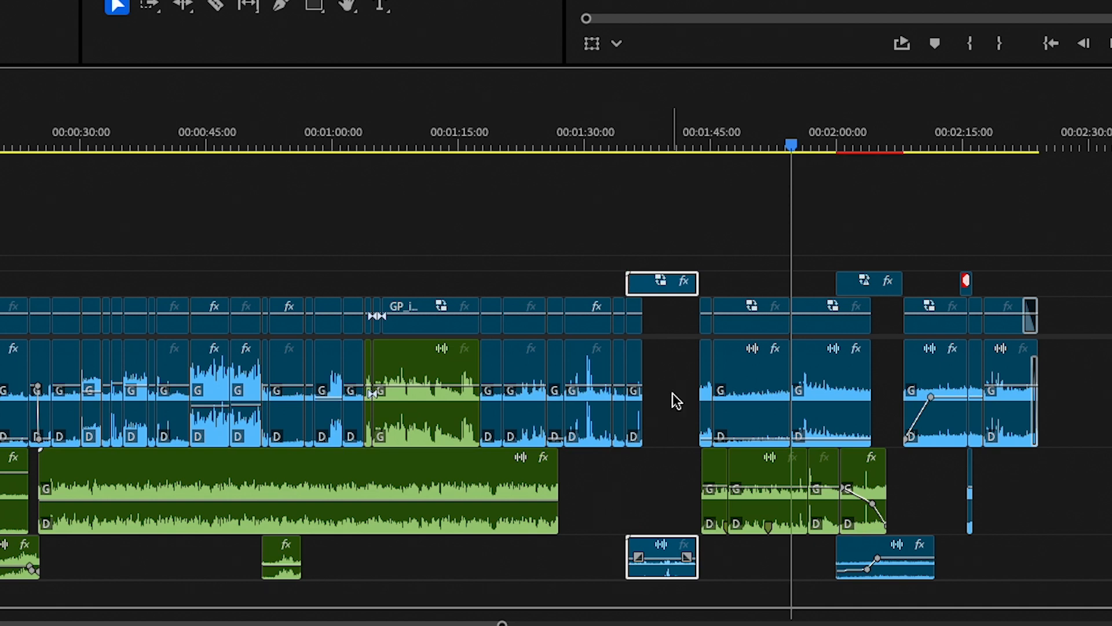
drag(699, 282, 748, 282)
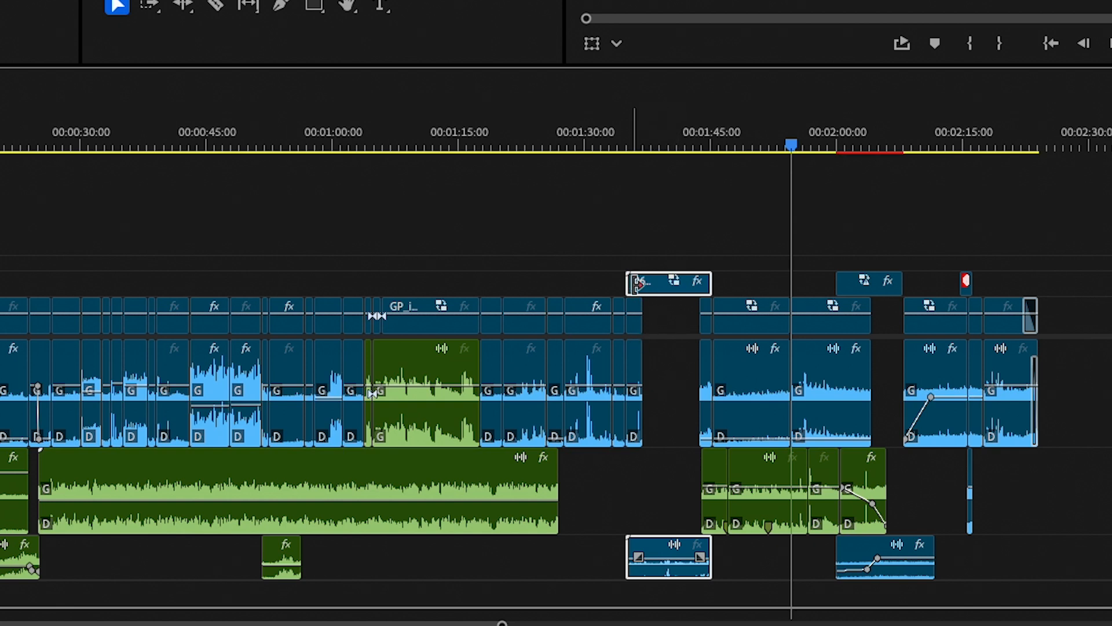
- Undo the handle extensions made at the ends of the 06_Sortie_Ascenseur.MP4 clip on V2
key(super+z)
key(super+z)
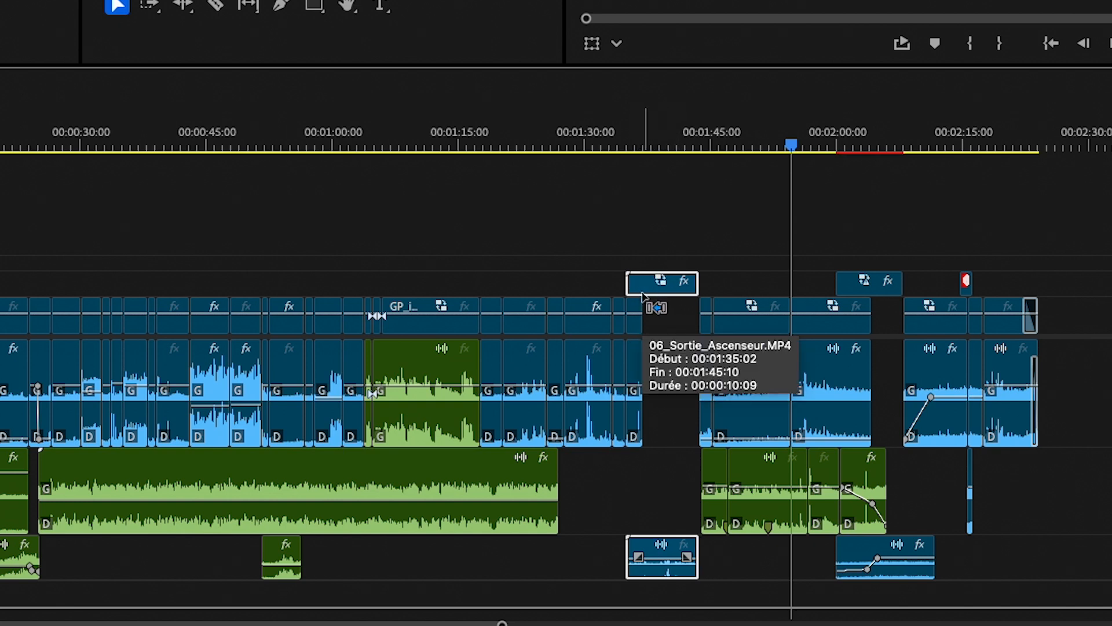
key(super+z)
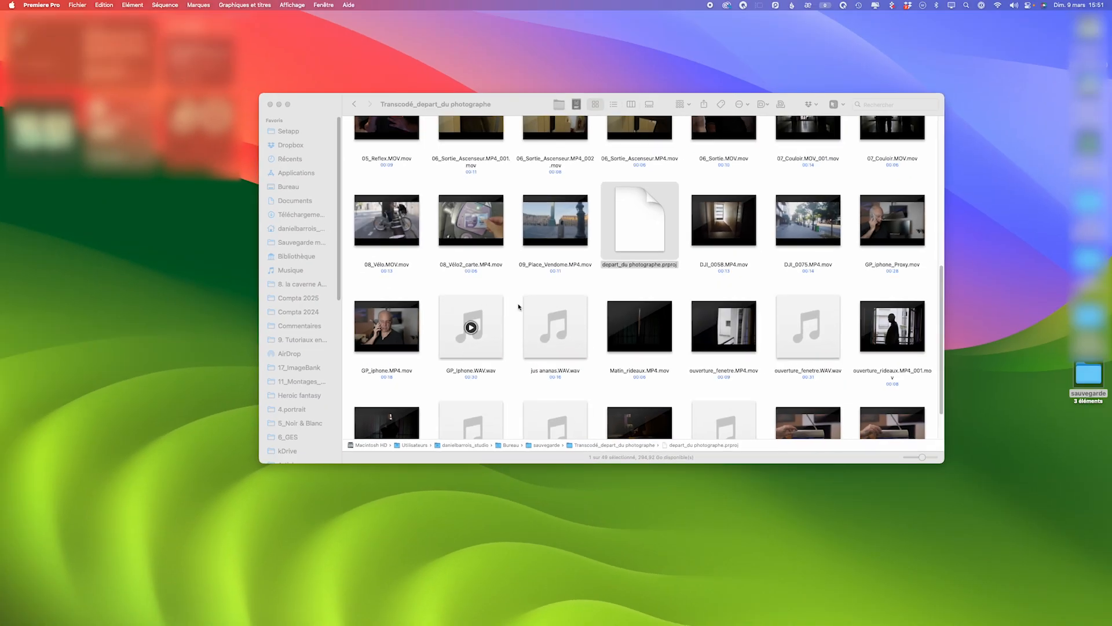
- Switch to Finder, return to the sauvegarde folder, and check the size of the Transcodé_depart_du photographe folder in its file information
click(648, 281)
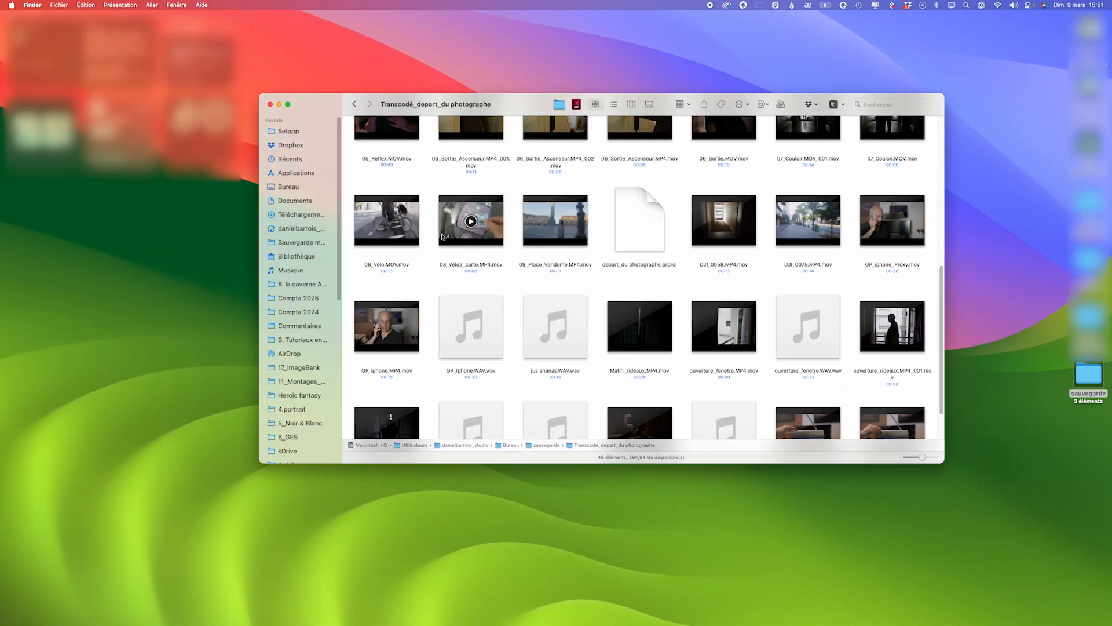
click(354, 105)
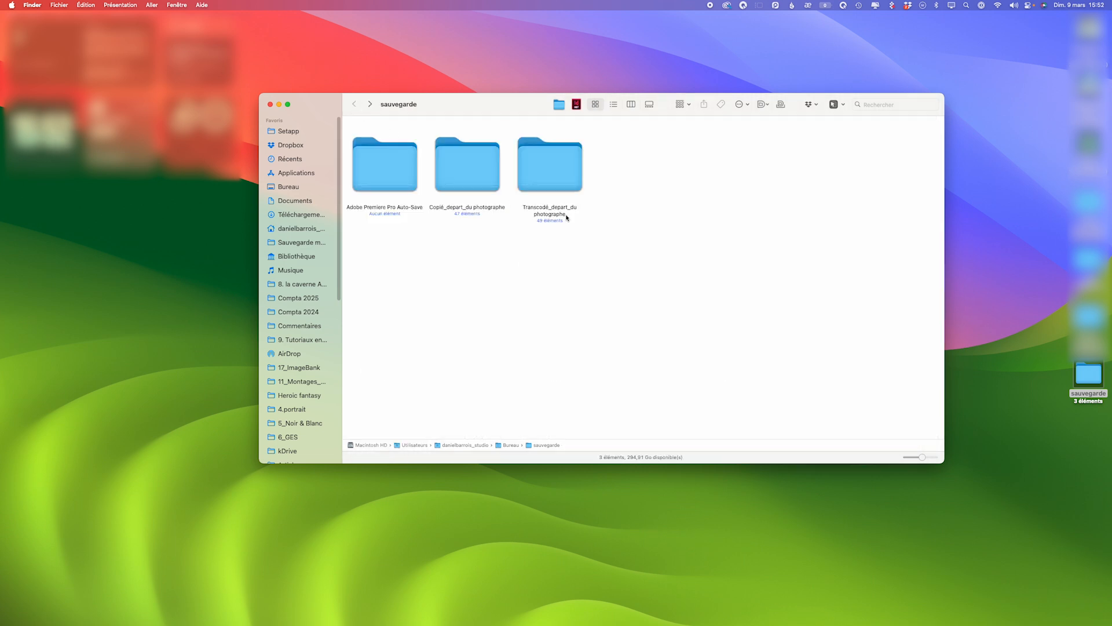
click(541, 178)
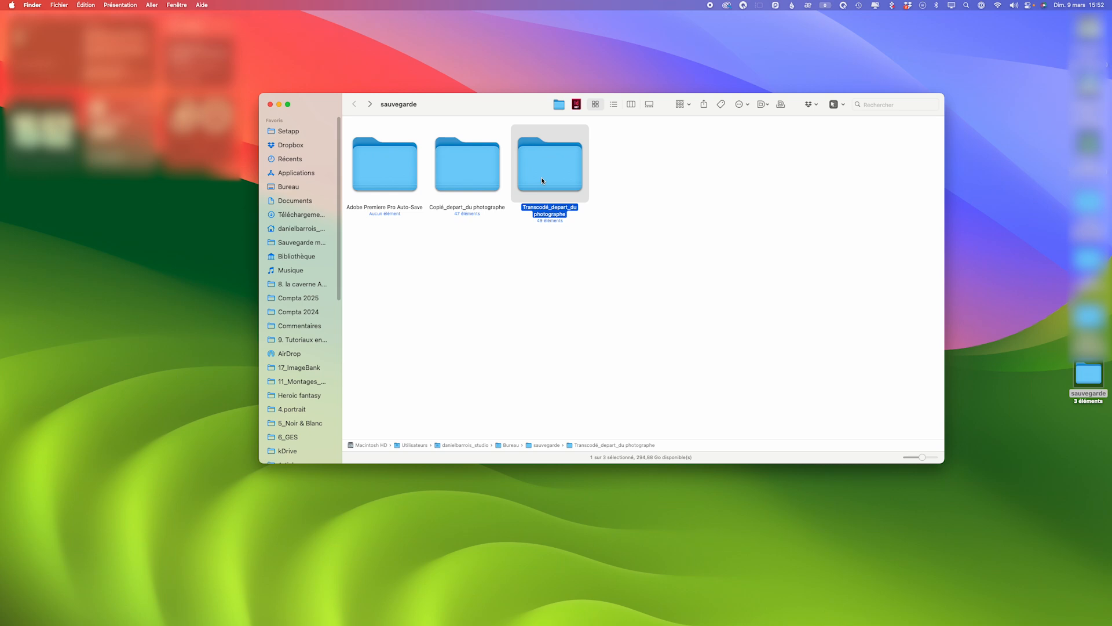
key(super+i)
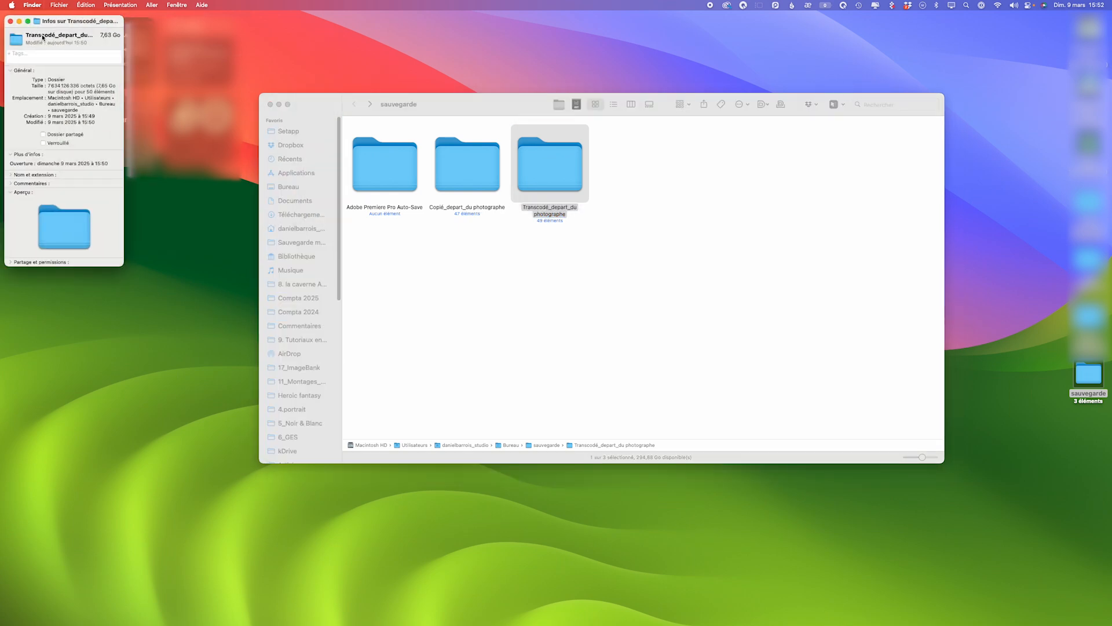
click(11, 21)
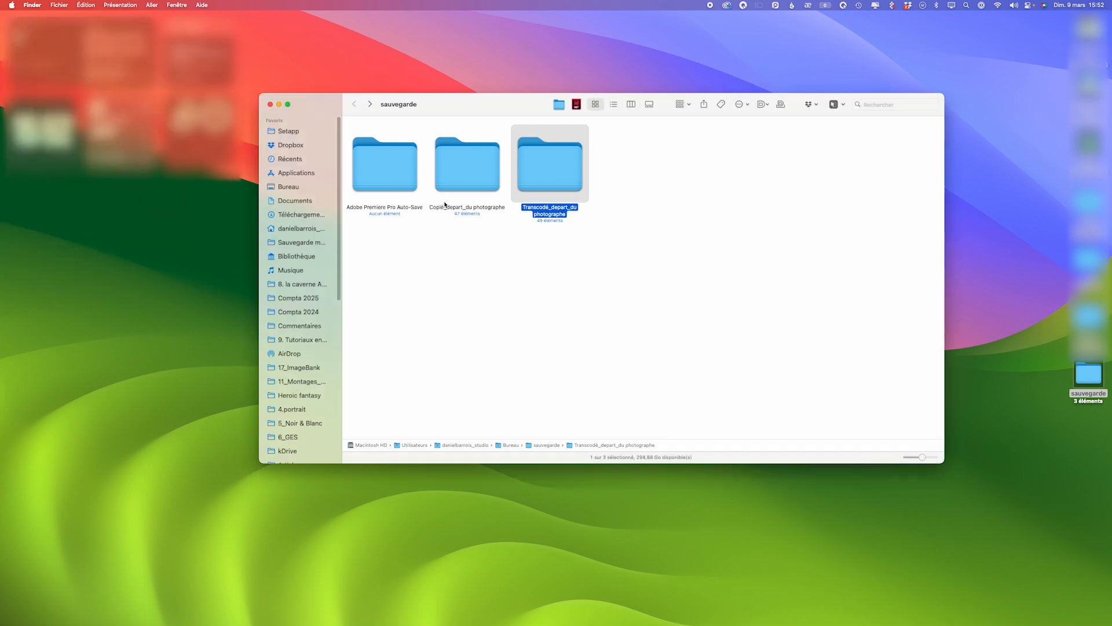
- Check the size of the Copié_depart_du photographe folder in its file information, and close the information window
click(485, 170)
key(super+i)
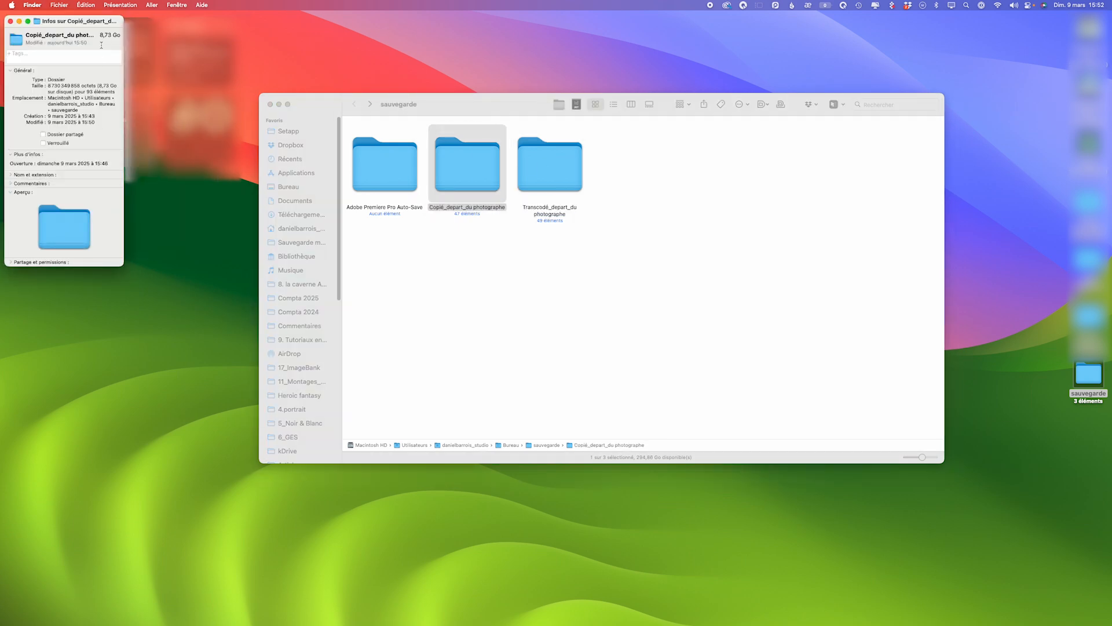
click(10, 21)
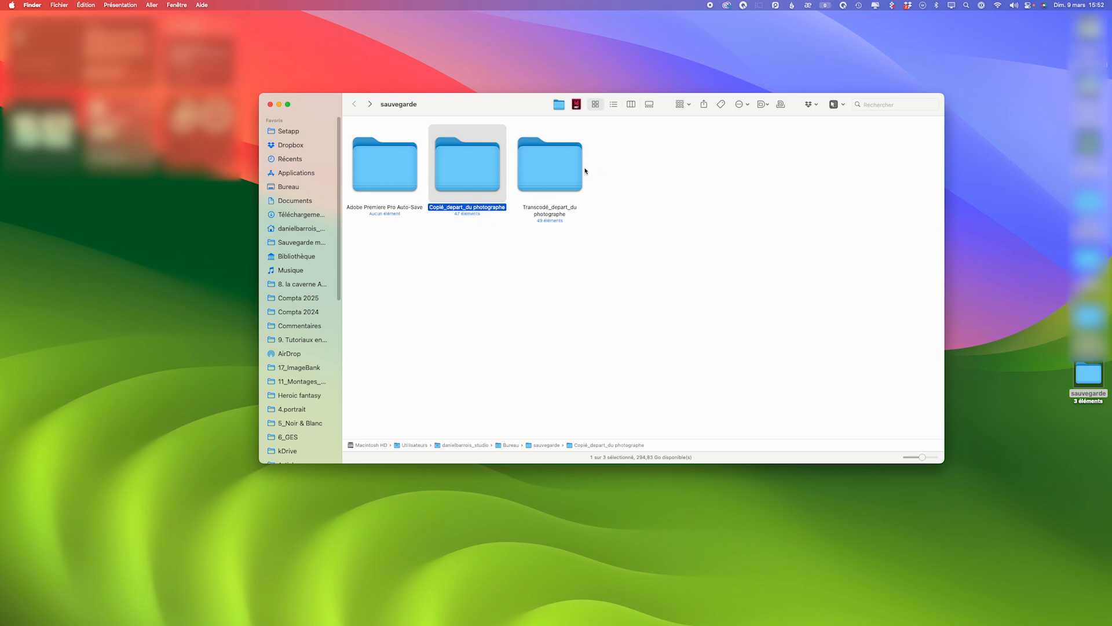
- Open the Transcodé_depart_du photographe folder, look through its transcoded media and project file, and close the Finder window
click(534, 172)
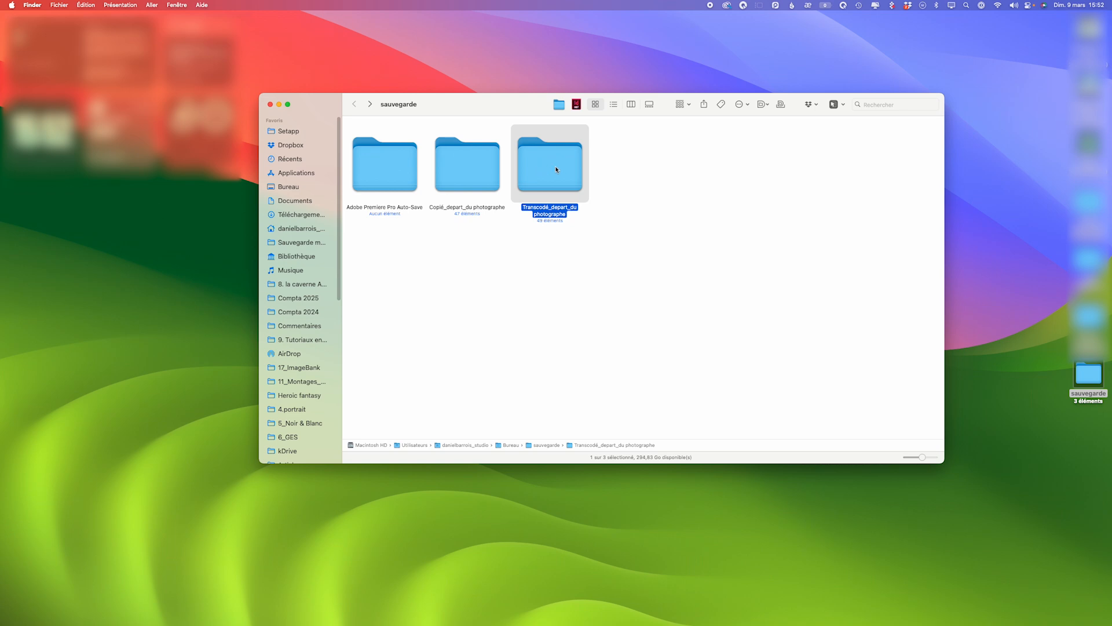
double_click(556, 169)
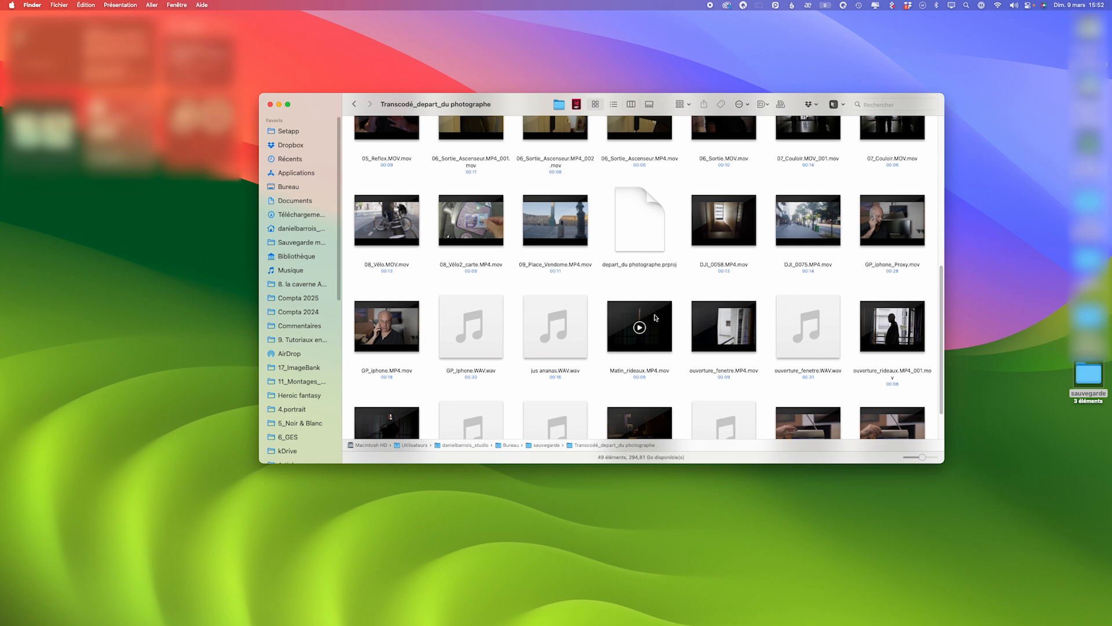
scroll(657, 315, down, 2)
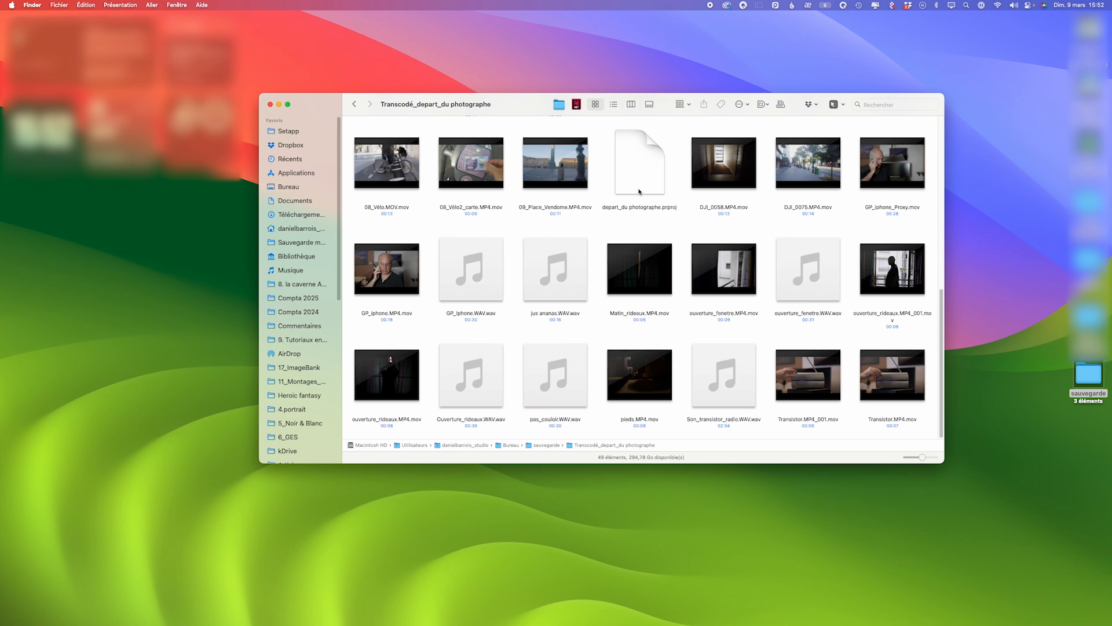
scroll(640, 191, up, 3)
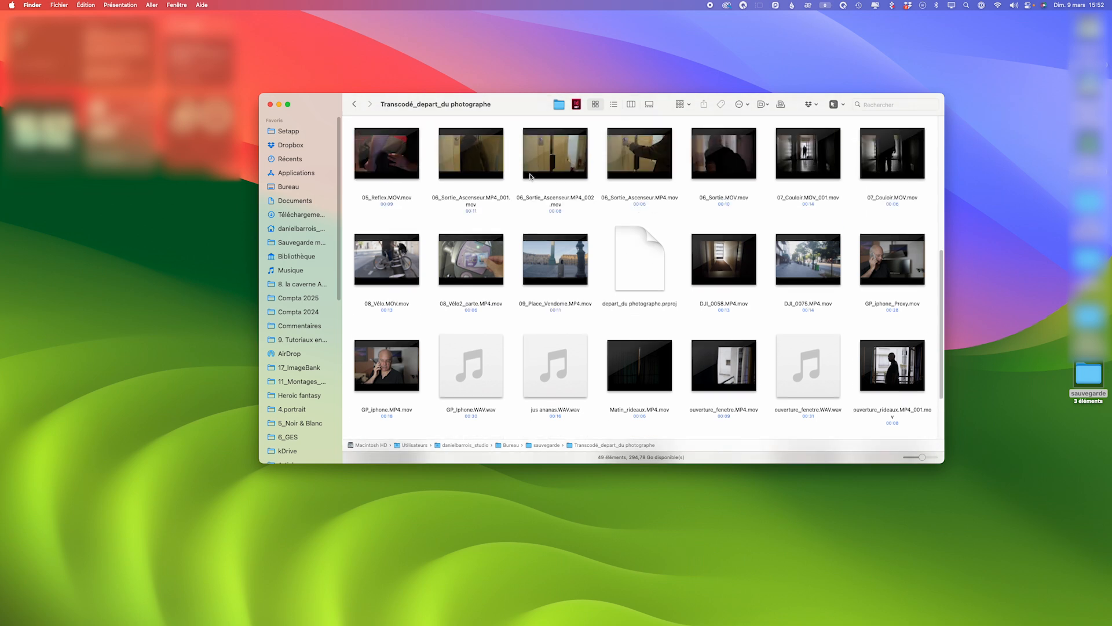
click(270, 105)
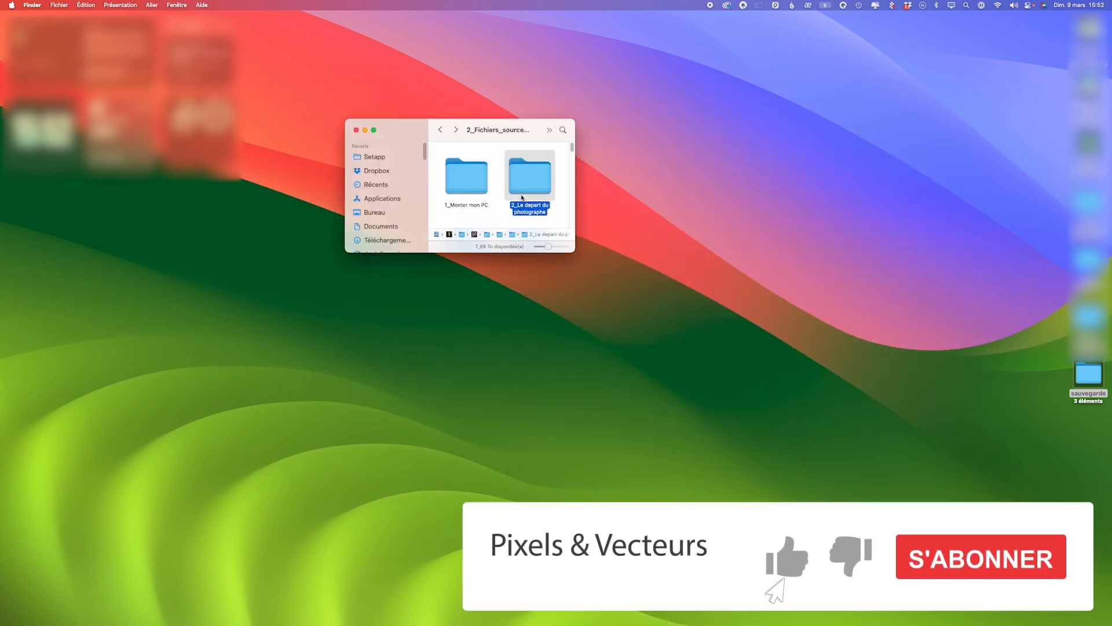